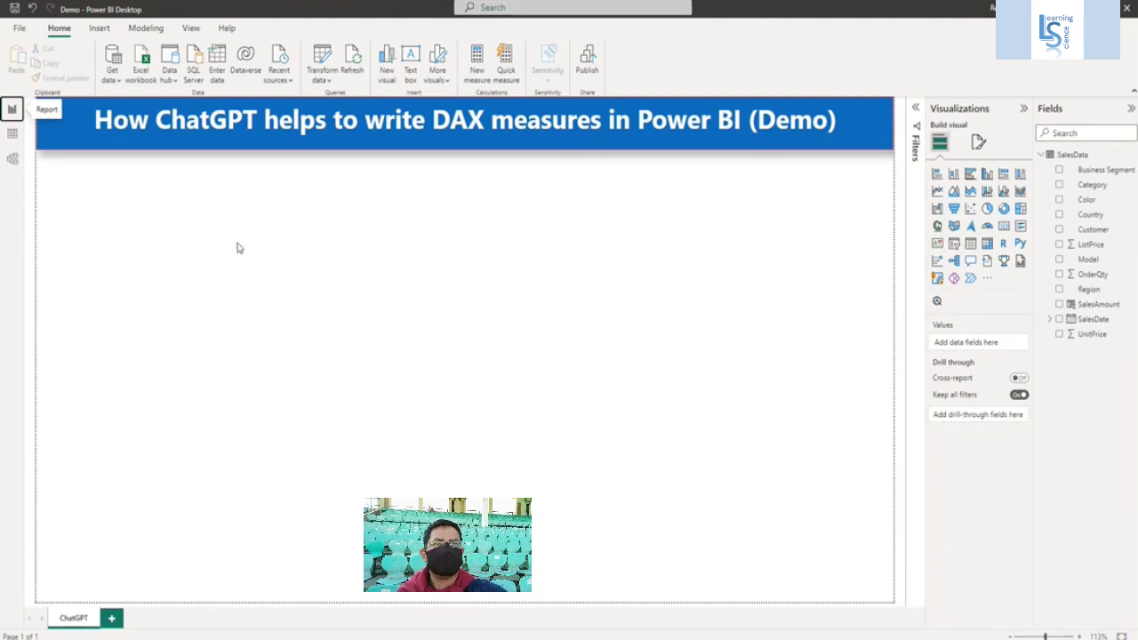
- Switch to Data view to show the SalesData table's rows and columns
{"action": "left_click", "coordinate": [13, 135]}
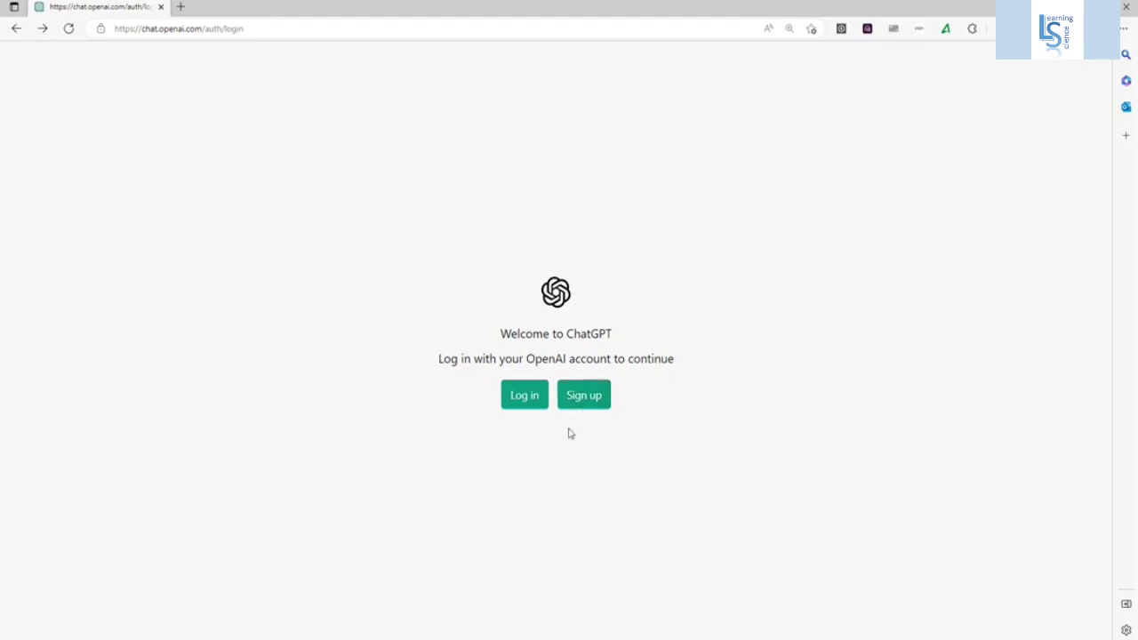
- Log in to ChatGPT with Continue with Google, choosing the Google account
{"action": "left_click", "coordinate": [522, 403]}
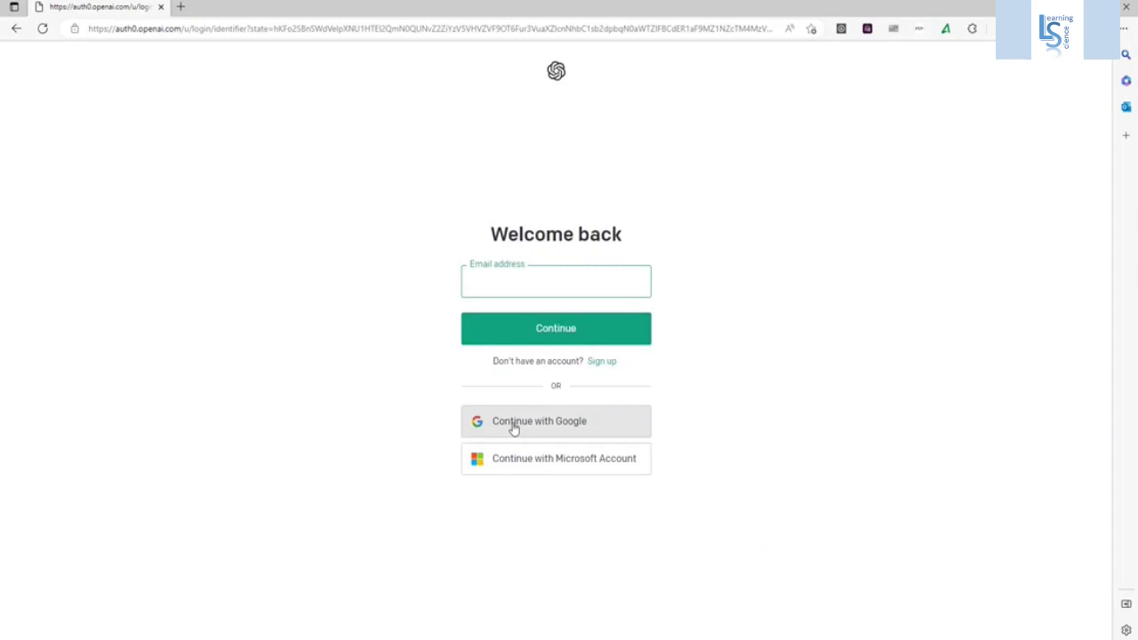
{"action": "left_click", "coordinate": [514, 430]}
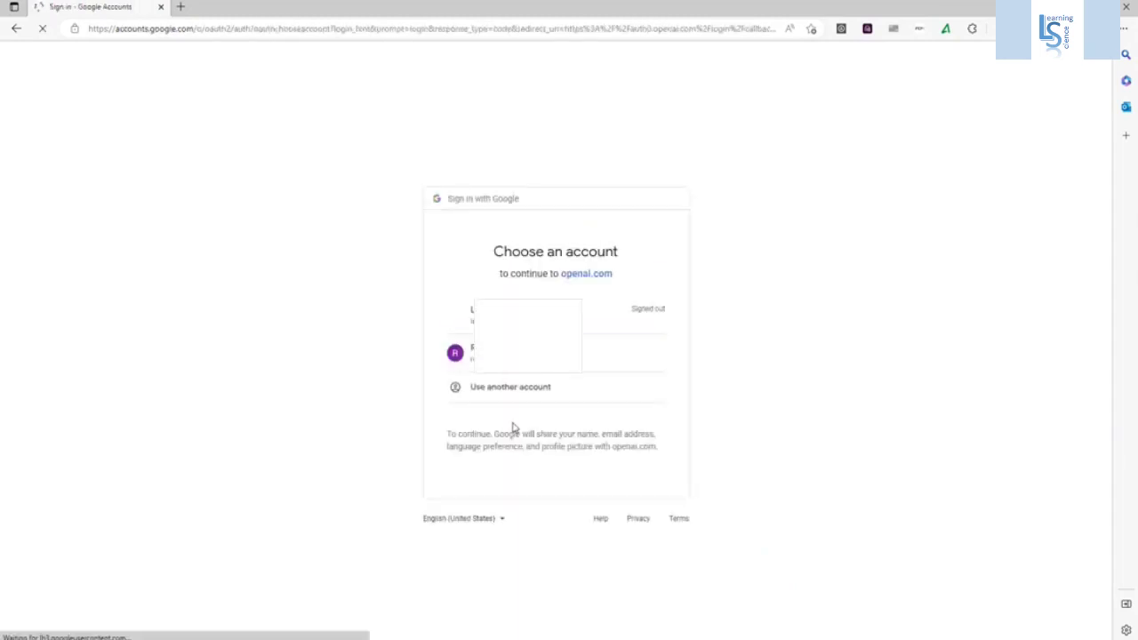
{"action": "left_click", "coordinate": [529, 354]}
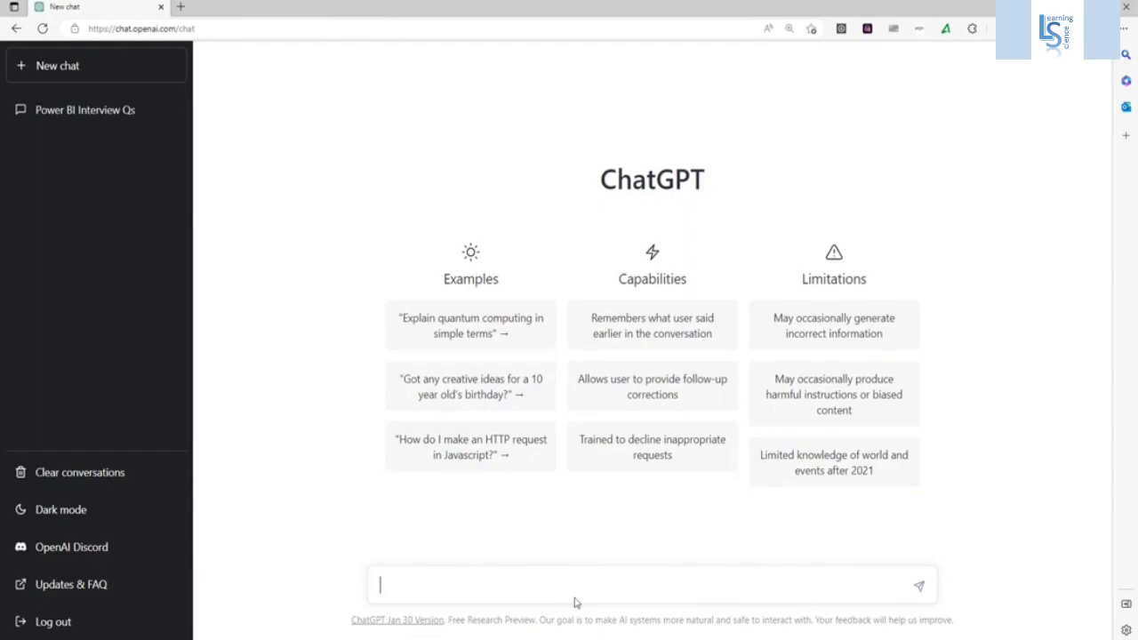
- Ask ChatGPT for a DAX formula averaging column SalesAmount in table SalesData
{"action": "type", "text": "wi"}
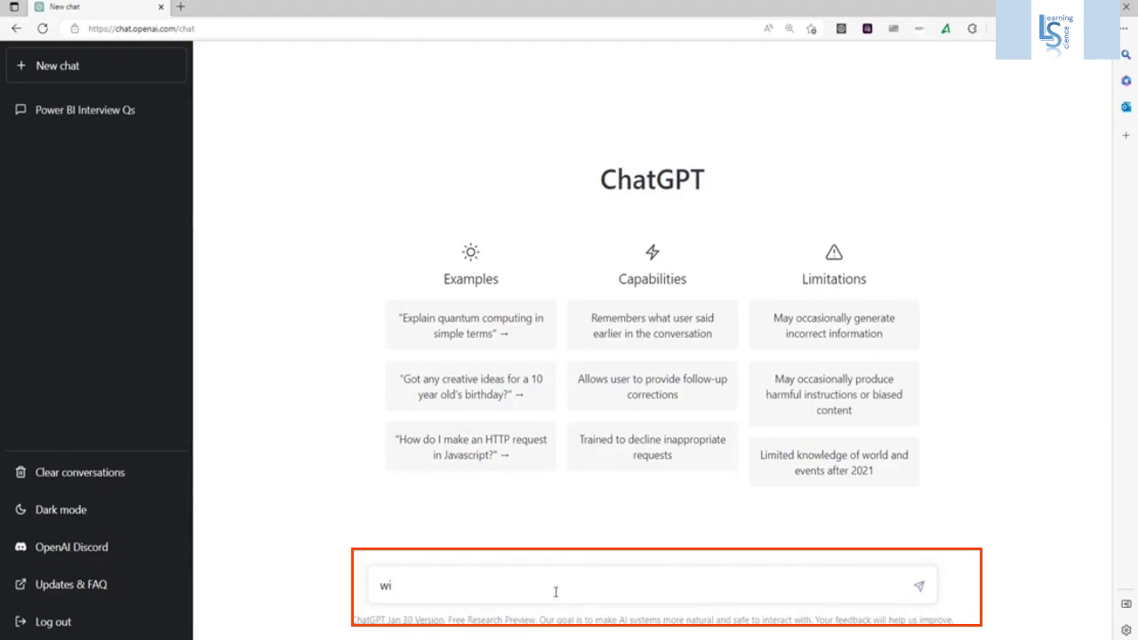
{"action": "type", "text": "rite a DAX to calculate"}
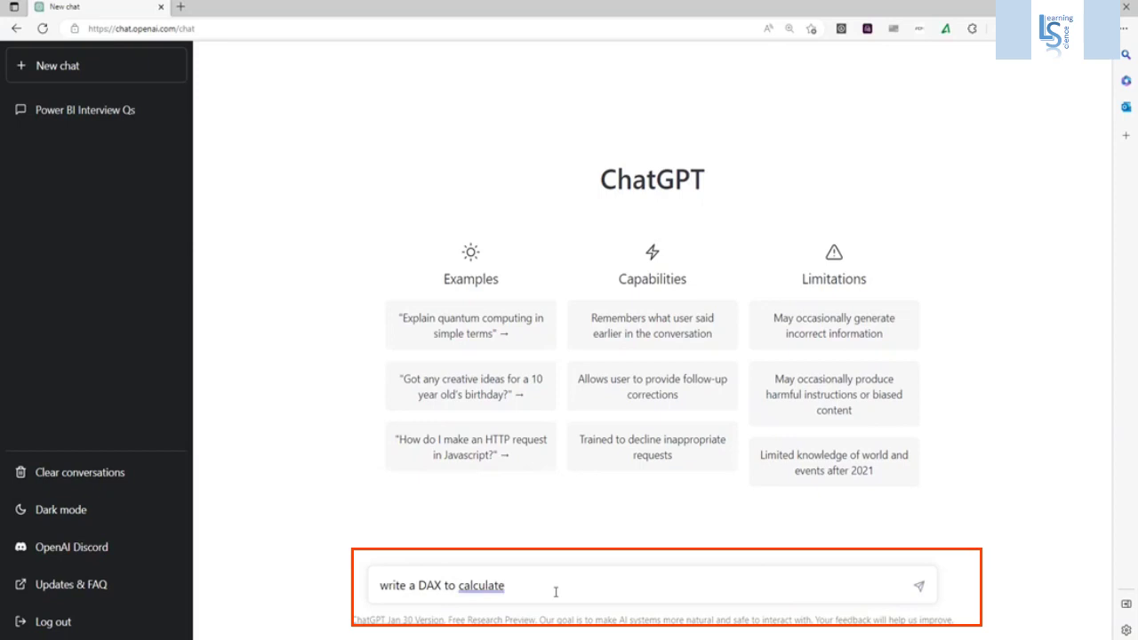
{"action": "key", "text": "BackSpace"}
{"action": "key", "text": "BackSpace"}
{"action": "key", "text": "BackSpace"}
{"action": "key", "text": "BackSpace"}
{"action": "key", "text": "BackSpace"}
{"action": "key", "text": "BackSpace"}
{"action": "key", "text": "BackSpace"}
{"action": "key", "text": "BackSpace"}
{"action": "key", "text": "BackSpace"}
{"action": "key", "text": "BackSpace"}
{"action": "type", "text": "calculate Average on column Sal"}
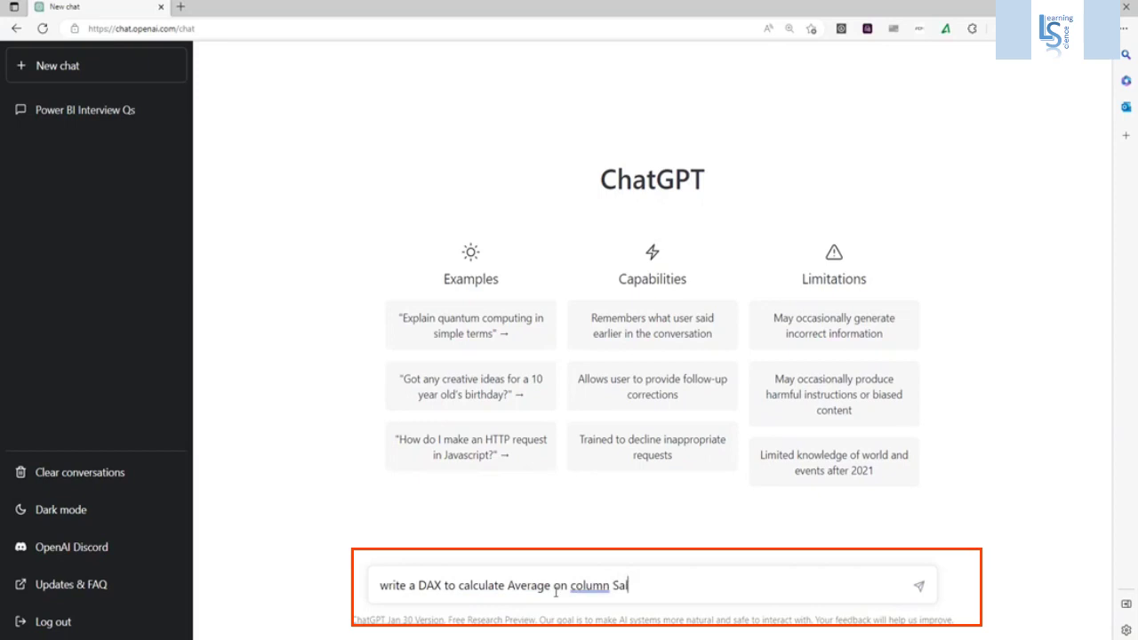
{"action": "type", "text": "esAmount"}
{"action": "type", "text": " a"}
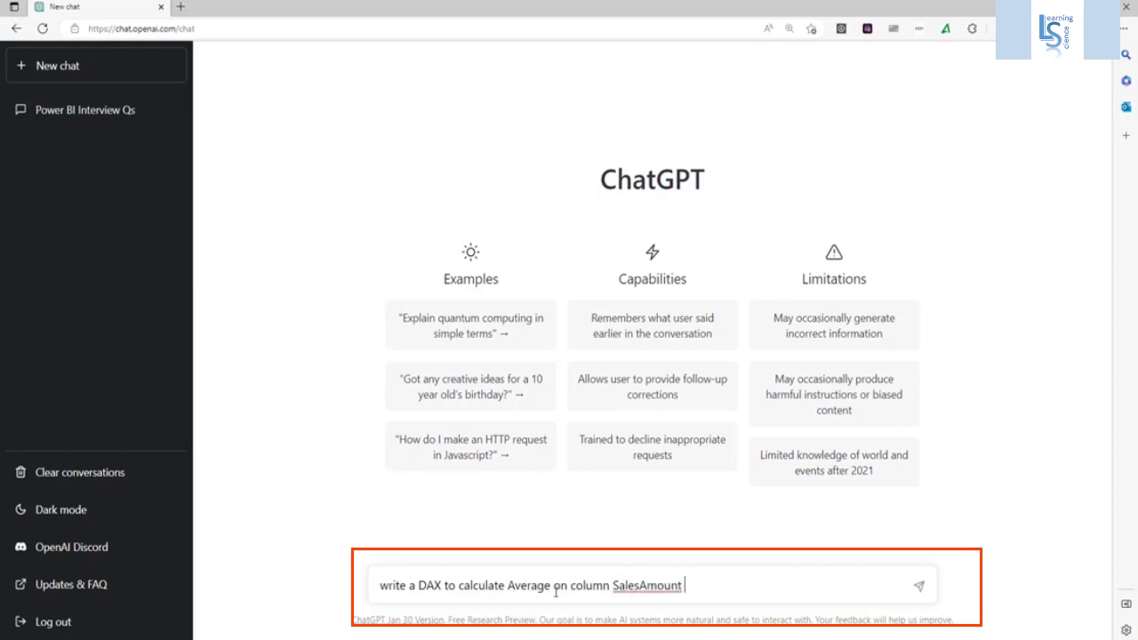
{"action": "type", "text": "nd table name"}
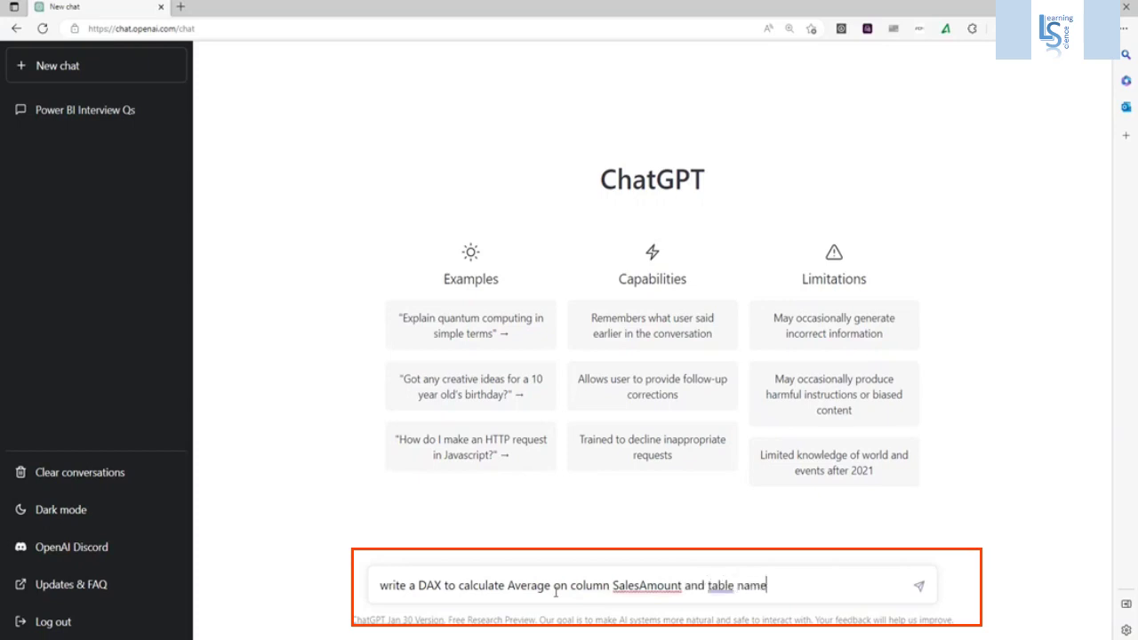
{"action": "type", "text": " is SalesData"}
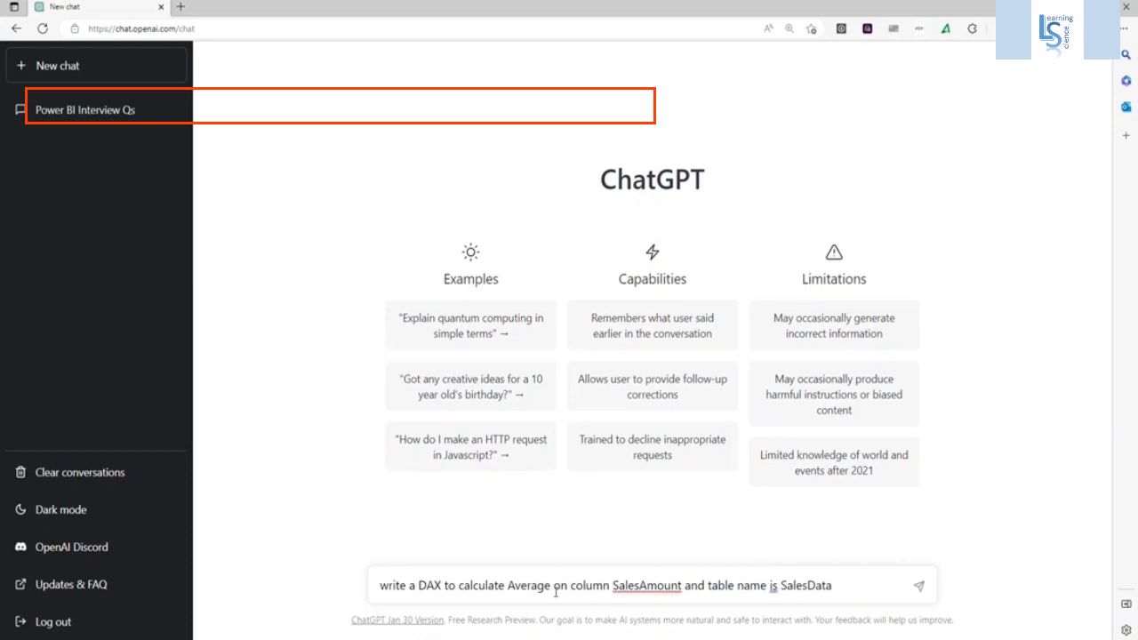
{"action": "key", "text": "Return"}
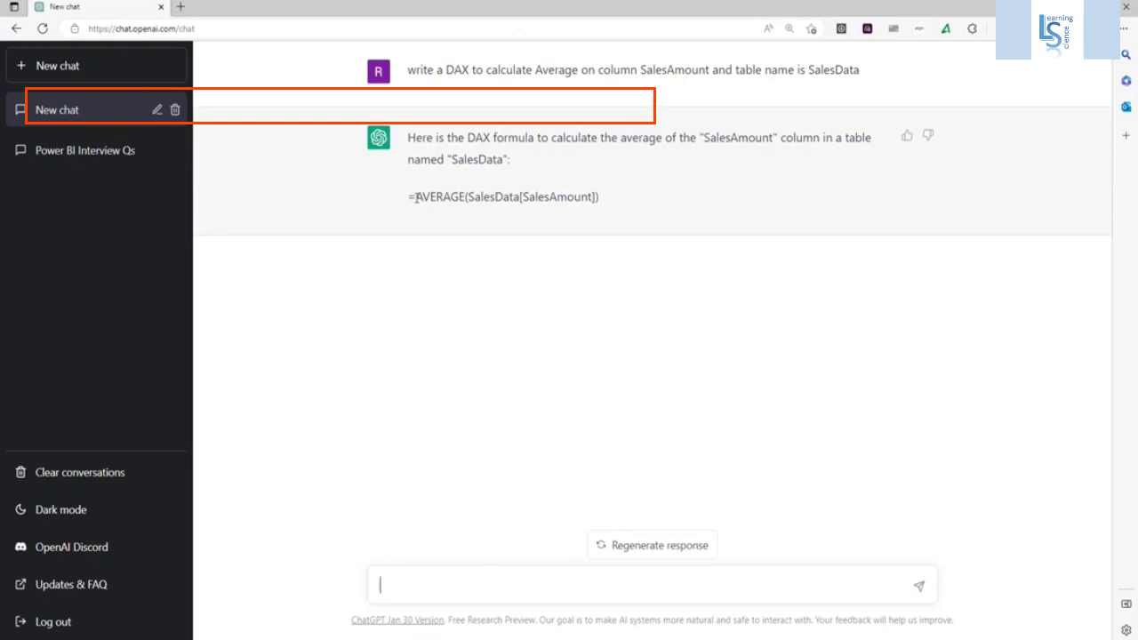
- Copy the returned =AVERAGE(SalesData[SalesAmount]) formula and return to Power BI Desktop
{"action": "left_click_drag", "start_coordinate": [415, 198], "coordinate": [605, 207]}
{"action": "key", "text": "ctrl+c"}
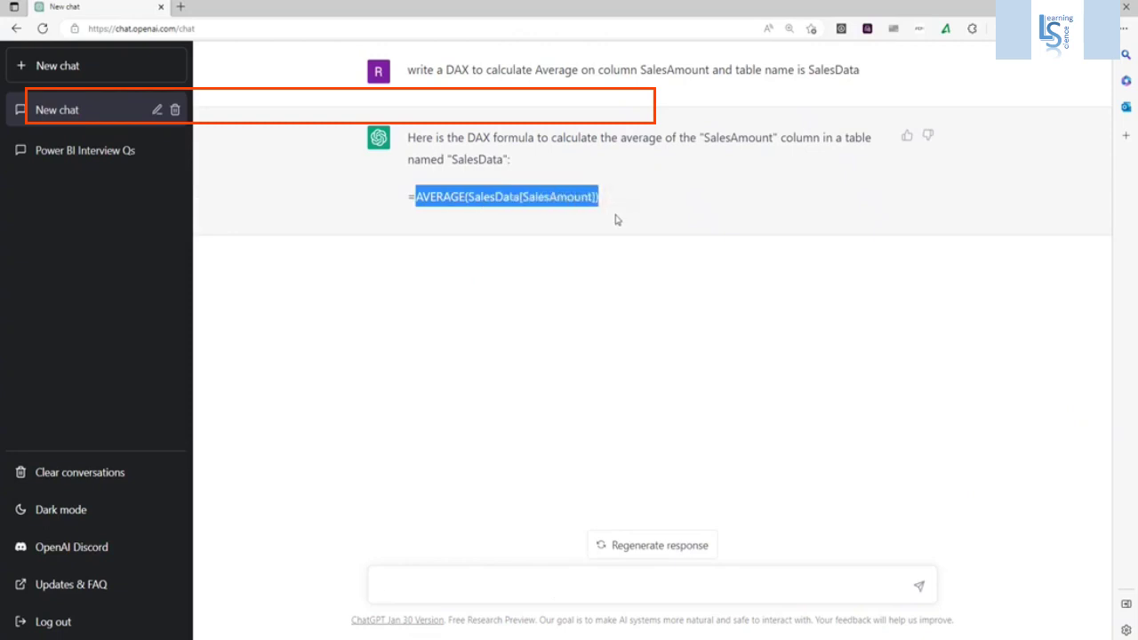
{"action": "key", "text": "alt+Tab"}
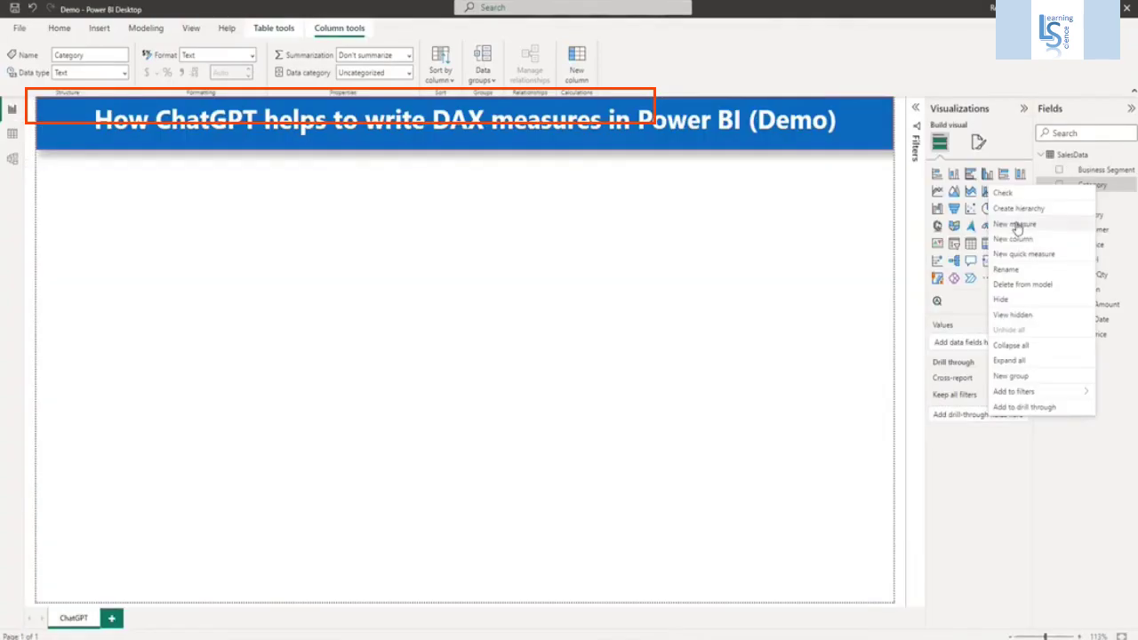
{"action": "key", "text": "Escape"}
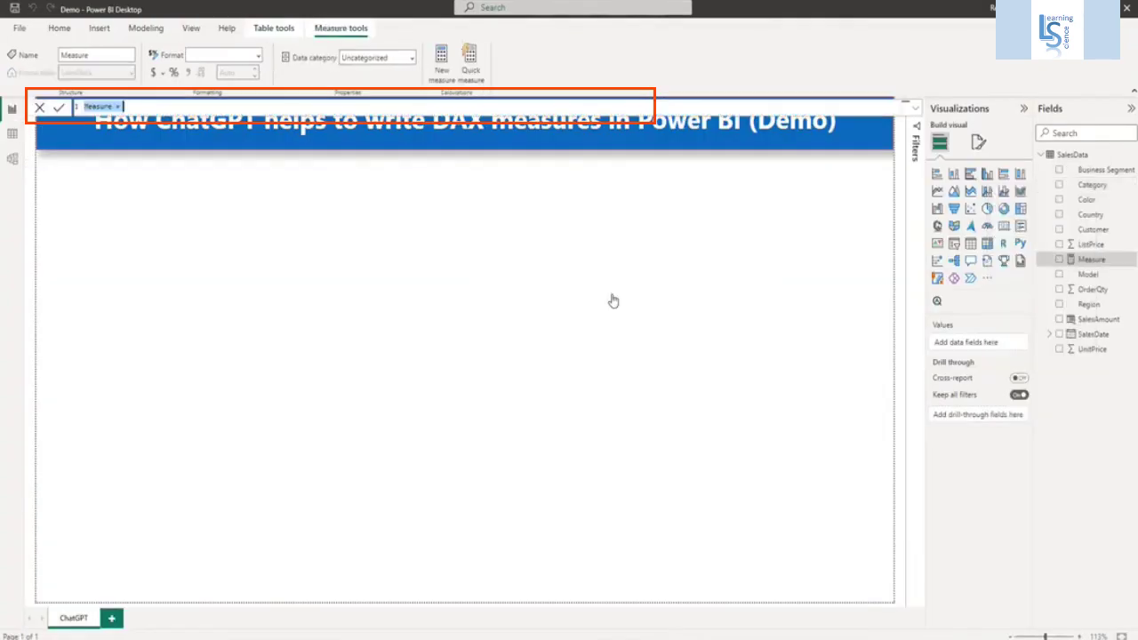
- Create the measure 'Average Sales =' using the pasted AVERAGE(SalesData[SalesAmount]) formula
{"action": "left_click", "coordinate": [132, 106]}
{"action": "left_click_drag", "start_coordinate": [131, 106], "coordinate": [55, 94]}
{"action": "type", "text": "Average Sales ="}
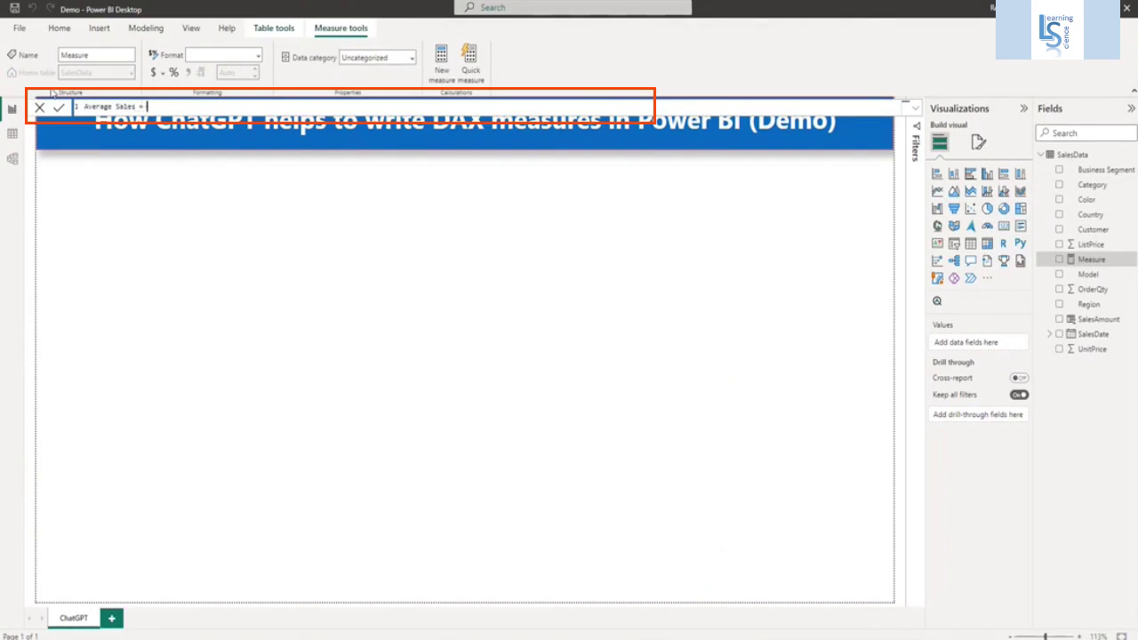
{"action": "key", "text": "ctrl+v"}
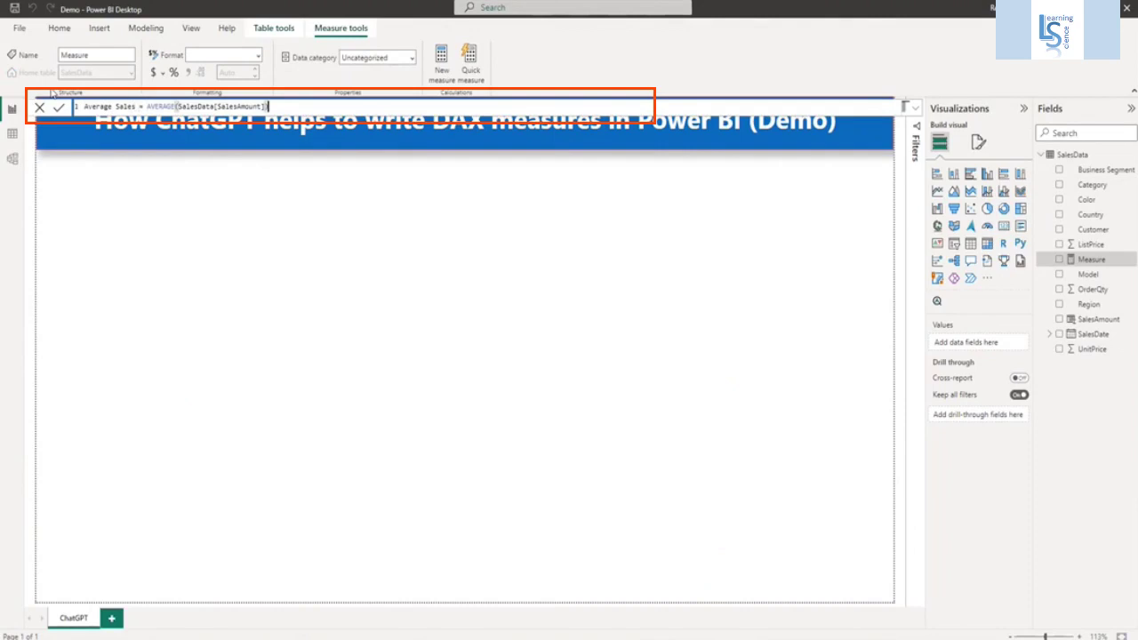
{"action": "key", "text": "Return"}
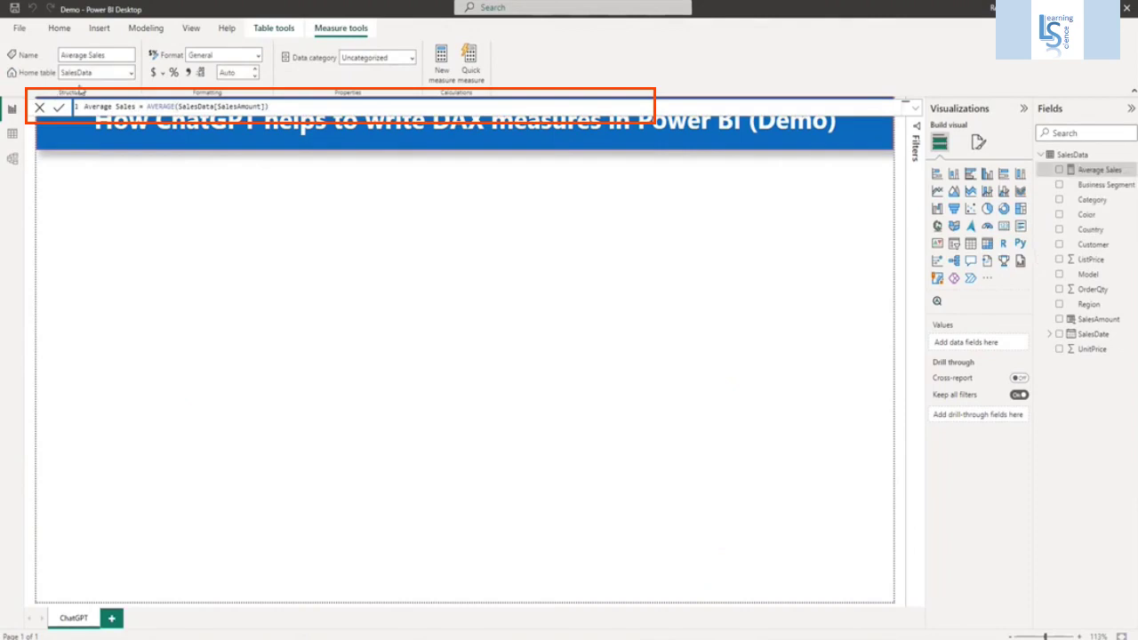
{"action": "left_click", "coordinate": [366, 282]}
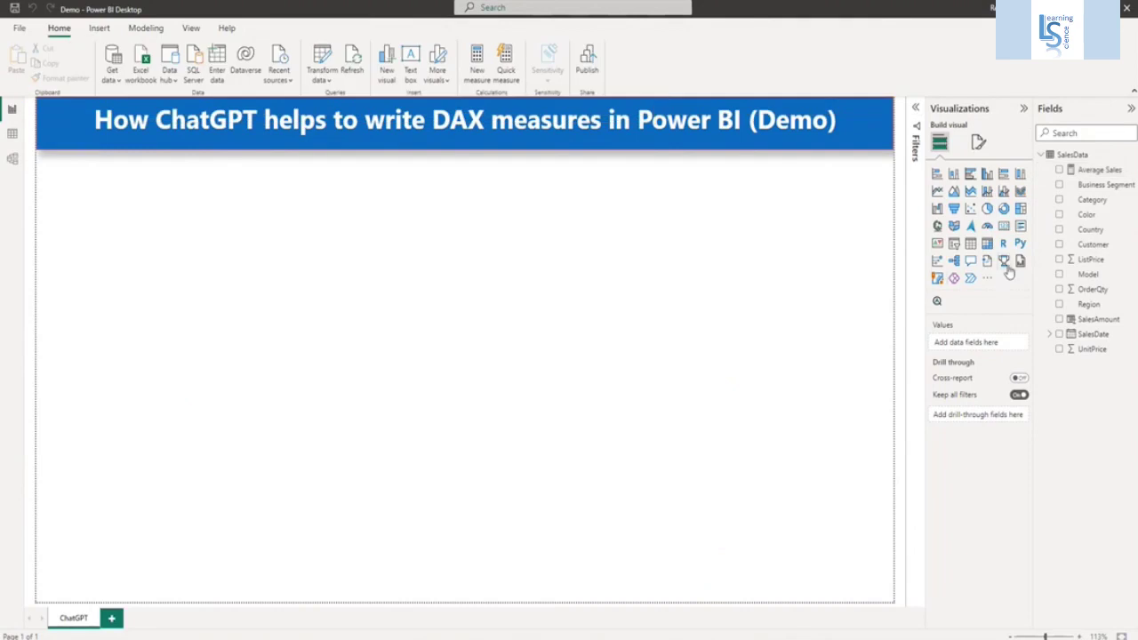
- Add a card visual showing Average Sales (1.33K) and make it narrower
{"action": "left_click", "coordinate": [1004, 227]}
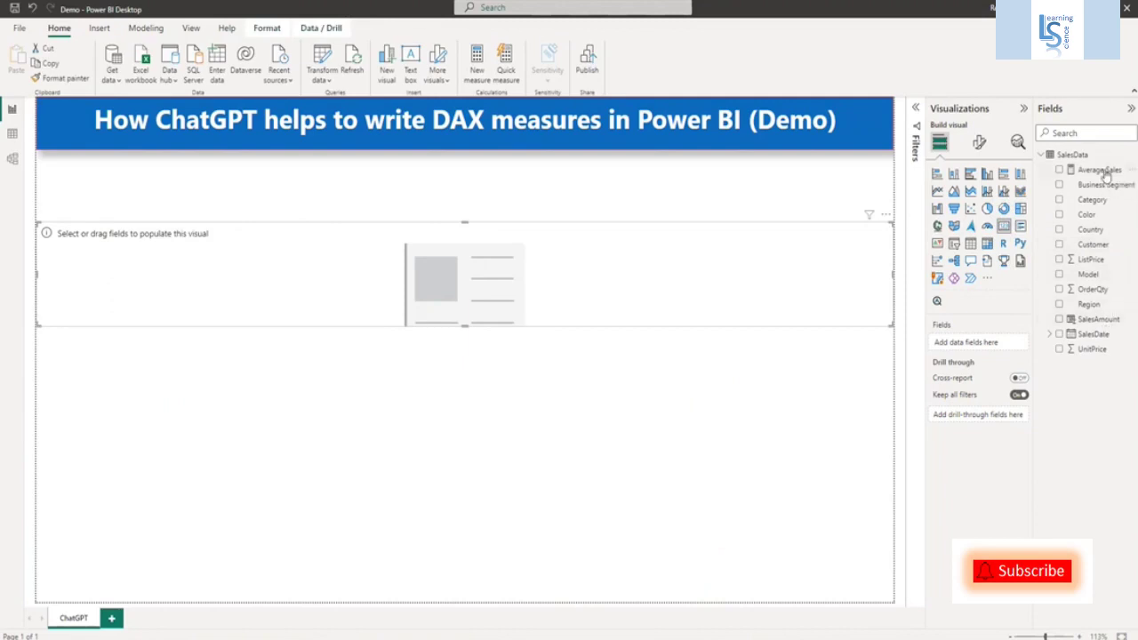
{"action": "left_click_drag", "start_coordinate": [1100, 170], "coordinate": [951, 346]}
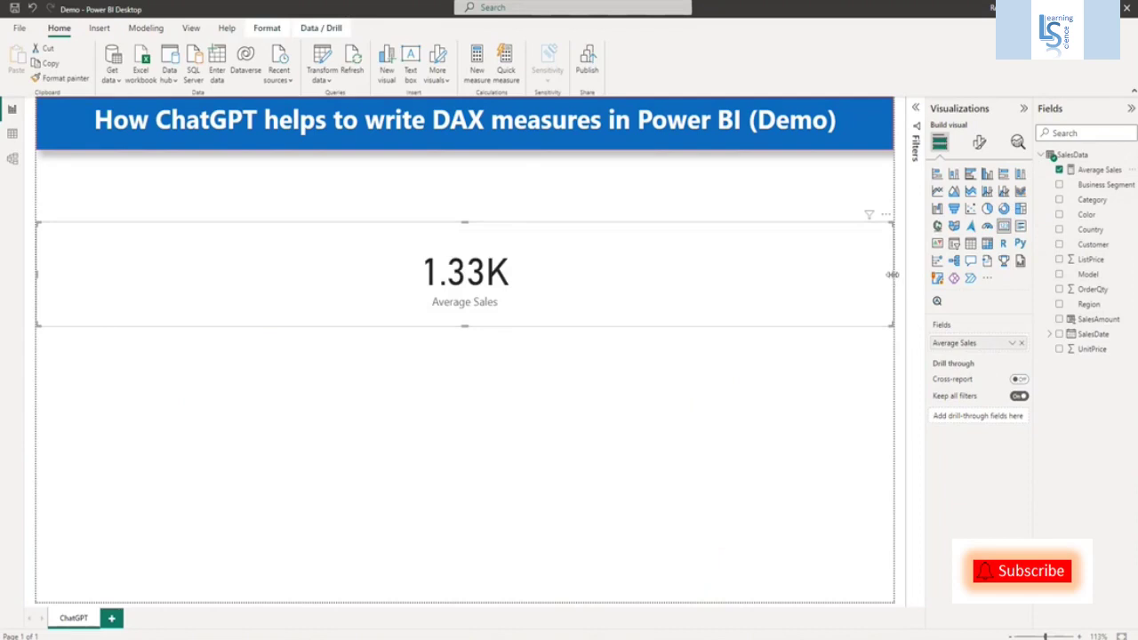
{"action": "left_click_drag", "start_coordinate": [891, 273], "coordinate": [210, 256]}
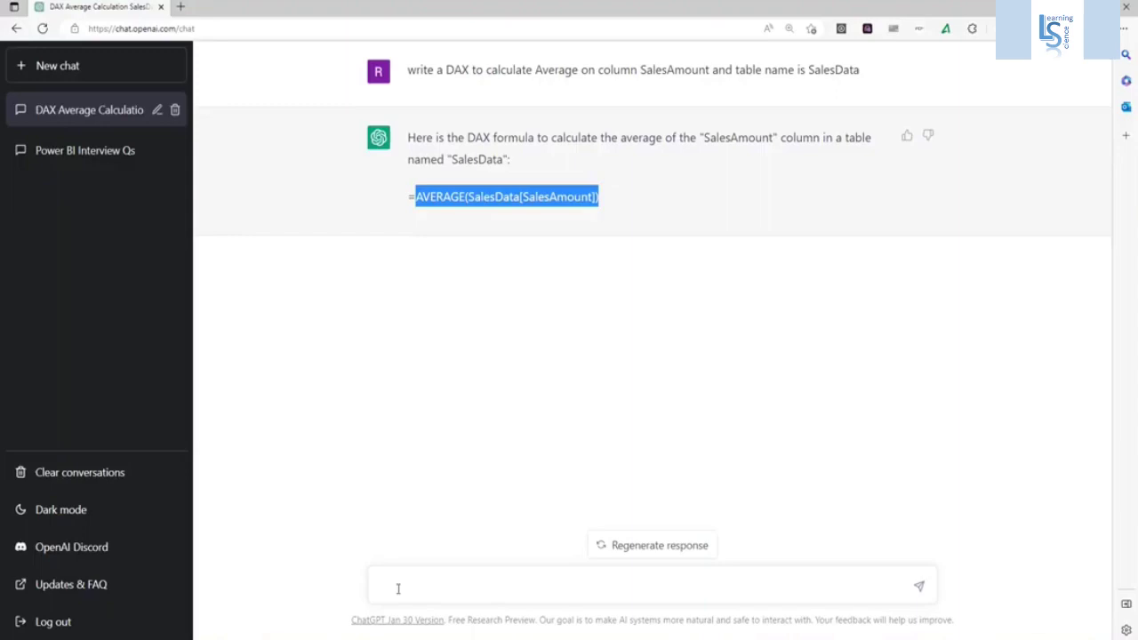
- Type a ChatGPT prompt for a DAX measure summing SalesData SalesAmount where country equals Canada
{"action": "left_click", "coordinate": [397, 589]}
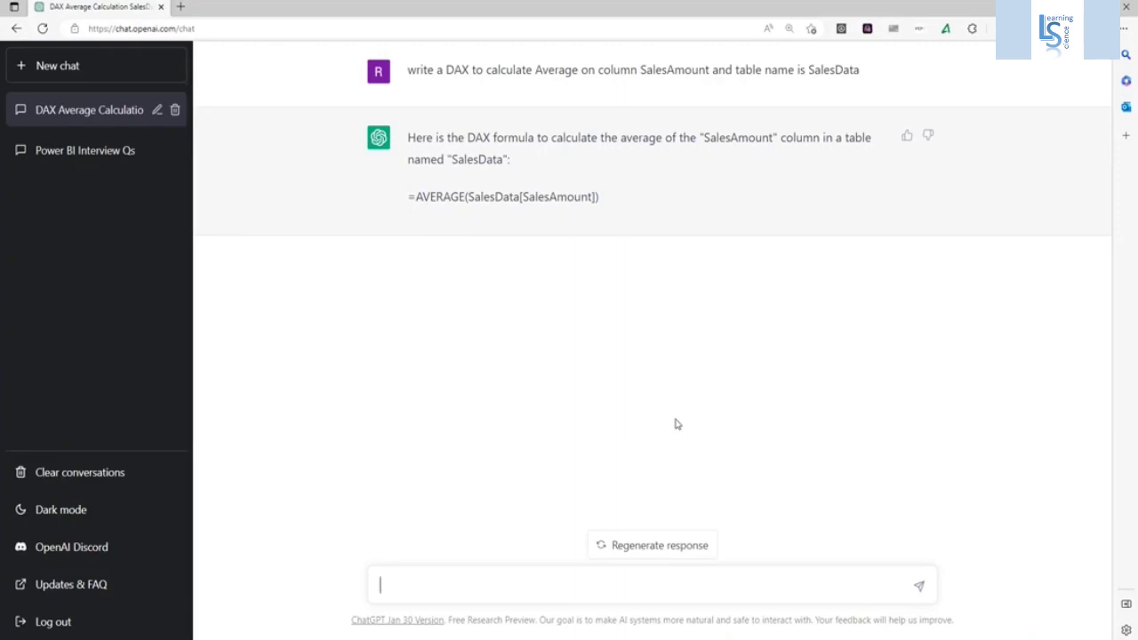
{"action": "type", "text": "Create a DAX measu"}
{"action": "key", "text": "BackSpace"}
{"action": "key", "text": "BackSpace"}
{"action": "key", "text": "BackSpace"}
{"action": "type", "text": "mea"}
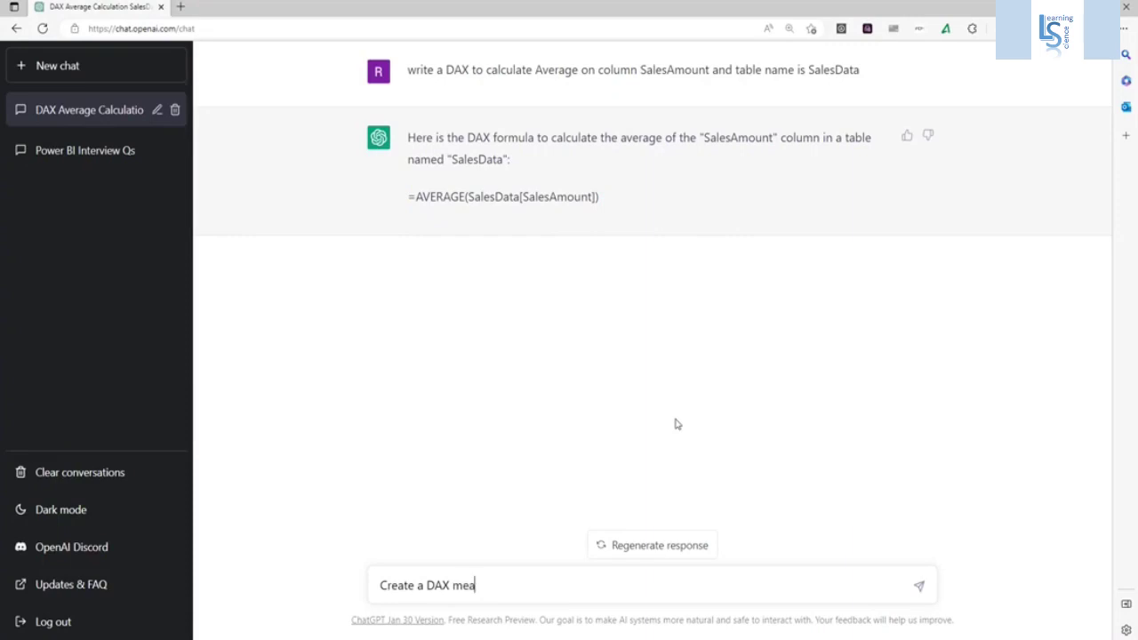
{"action": "type", "text": "sure to calcculate"}
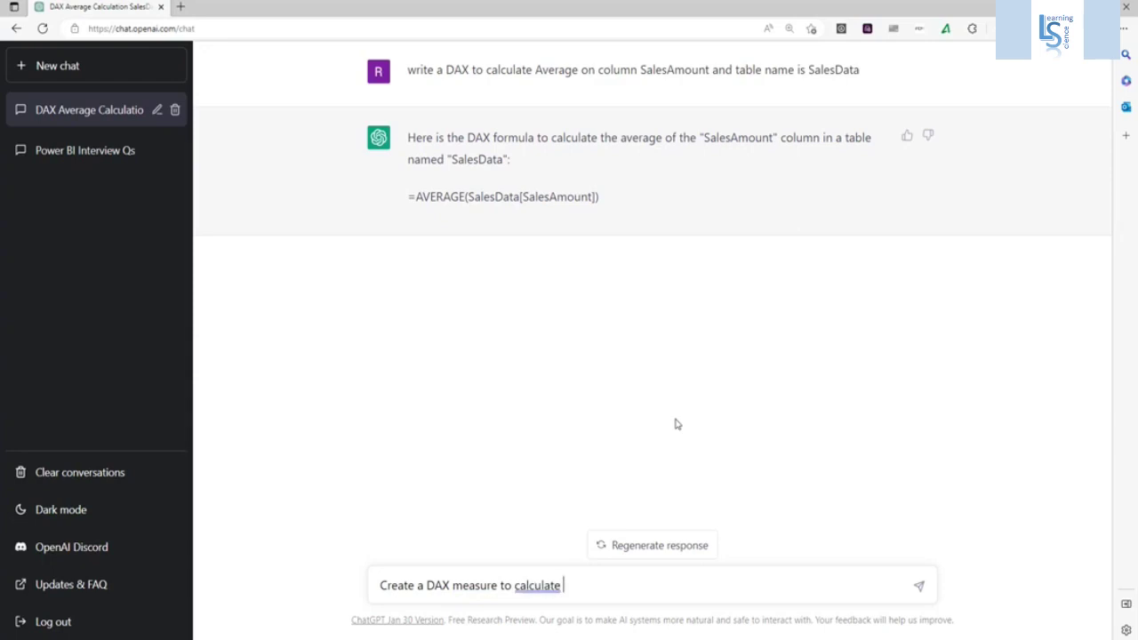
{"action": "type", "text": " the"}
{"action": "type", "text": " SU"}
{"action": "key", "text": "BackSpace"}
{"action": "type", "text": "sum "}
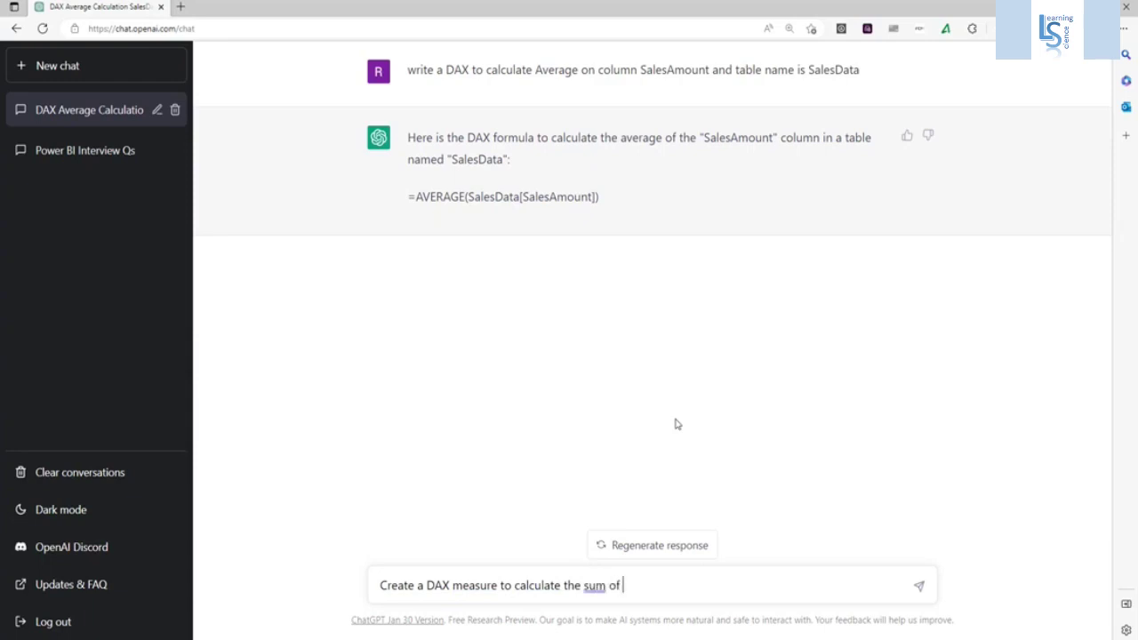
{"action": "type", "text": "of the column Sa"}
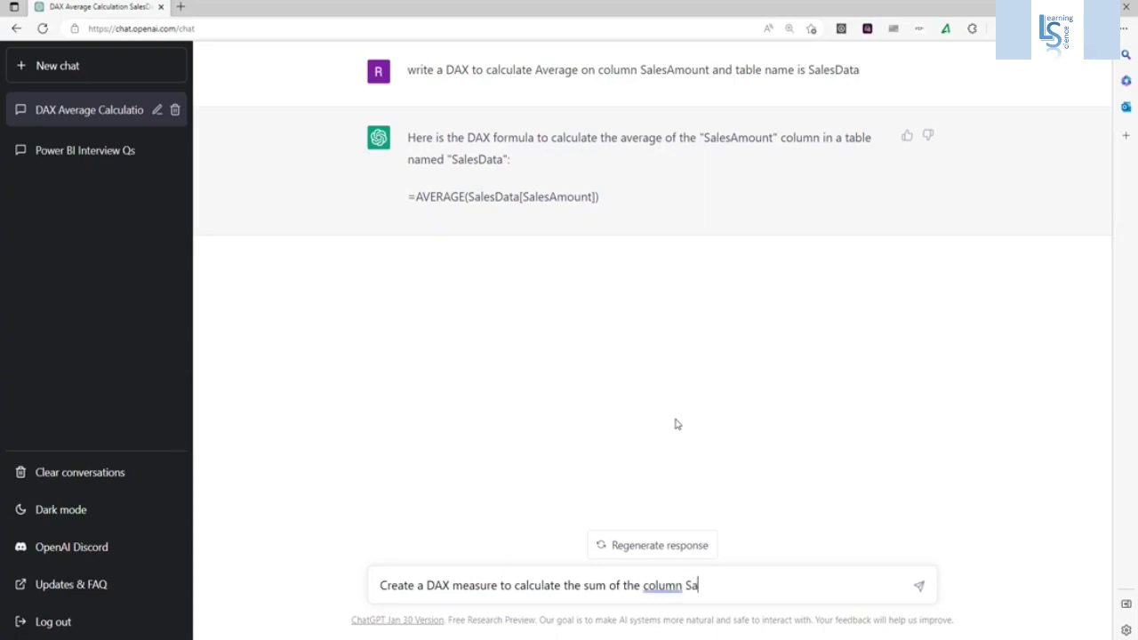
{"action": "type", "text": "lesAmount"}
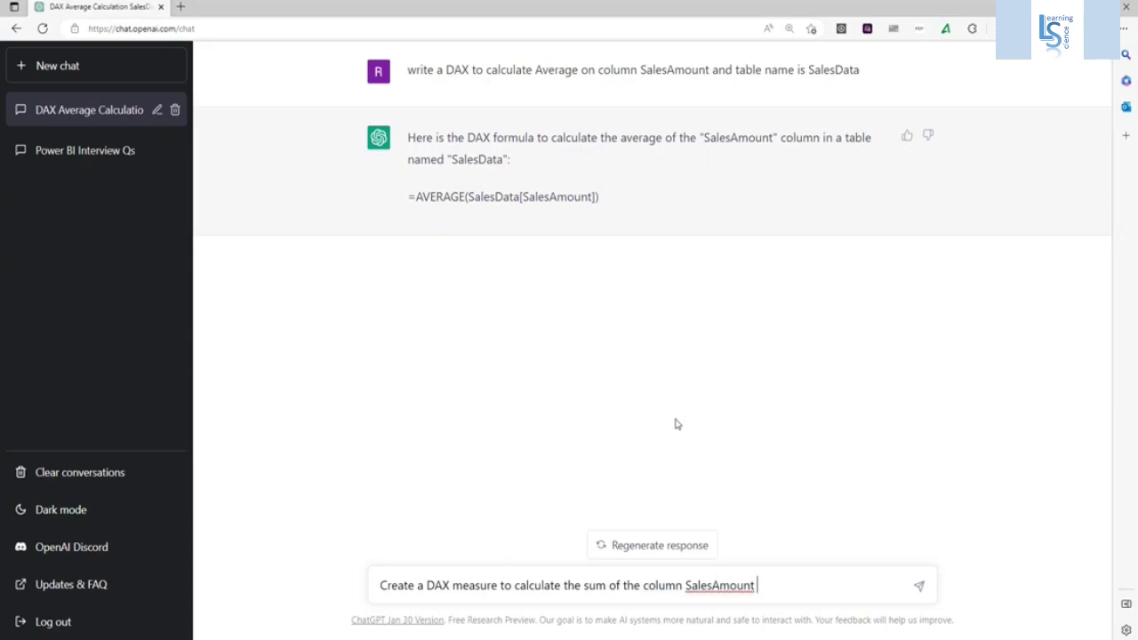
{"action": "type", "text": " and table name"}
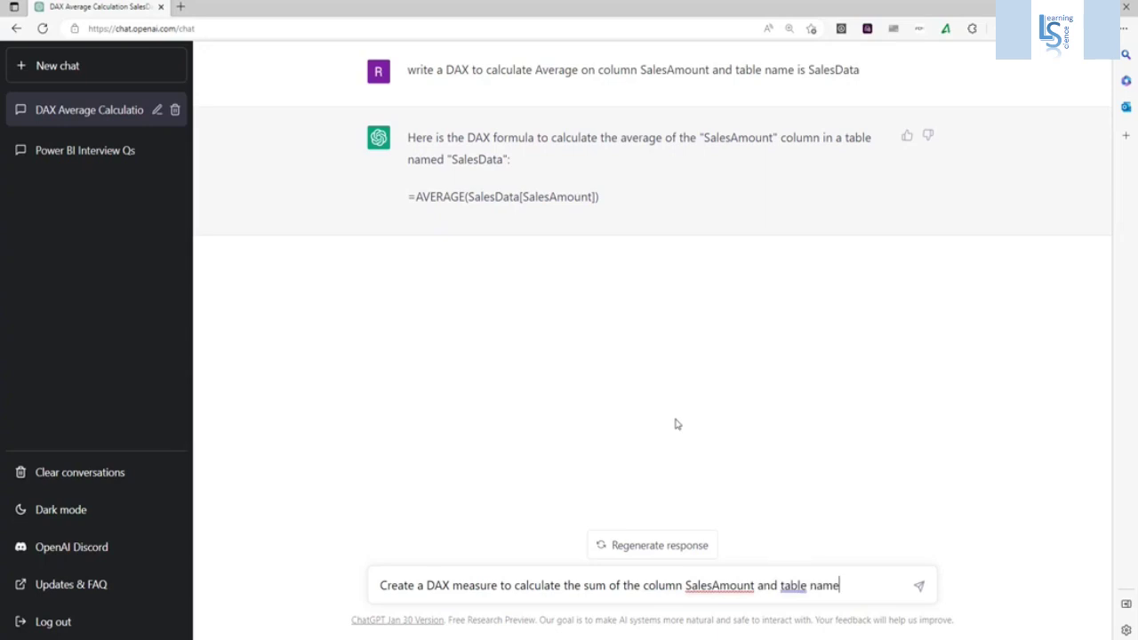
{"action": "type", "text": " is SalesData"}
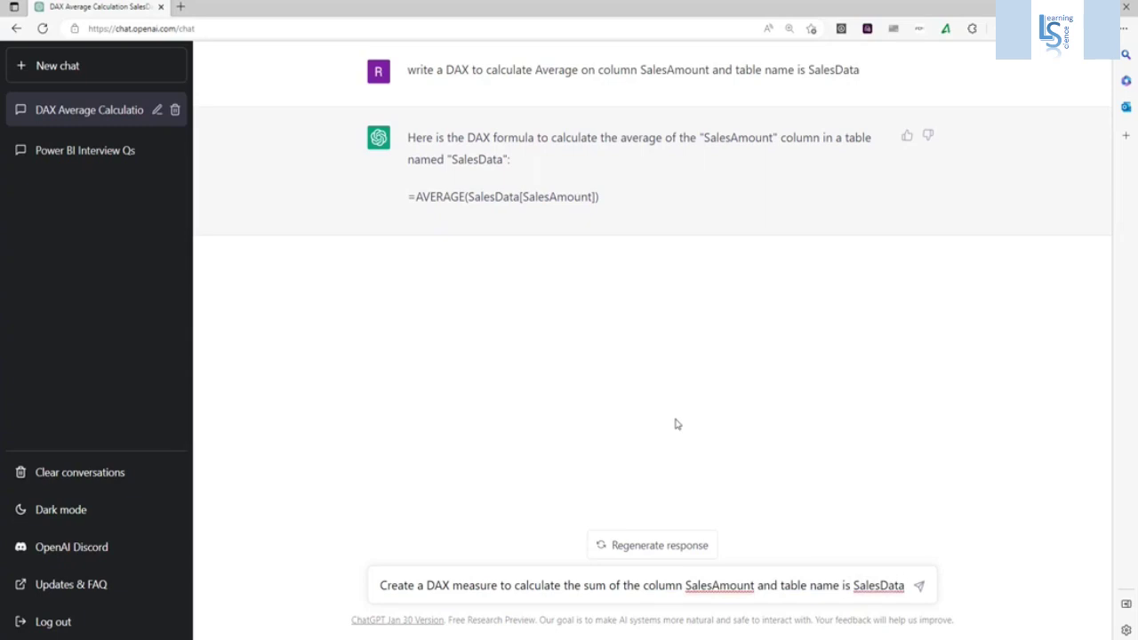
{"action": "type", "text": " where "}
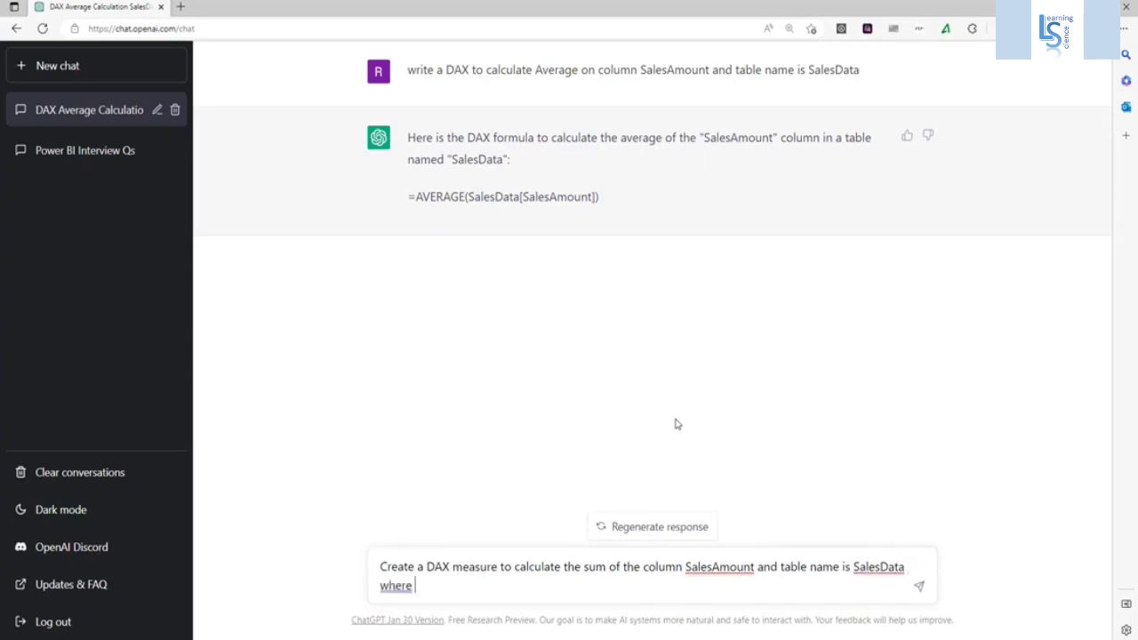
{"action": "type", "text": "coun"}
{"action": "key", "text": "BackSpace"}
{"action": "type", "text": "country equ"}
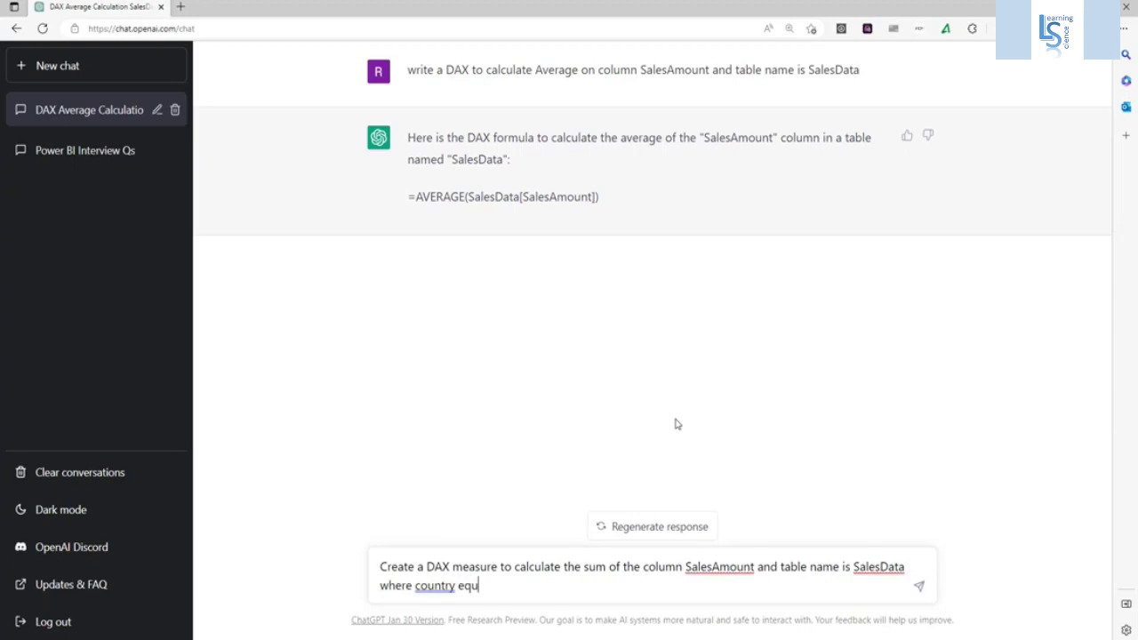
{"action": "type", "text": "al to Canada"}
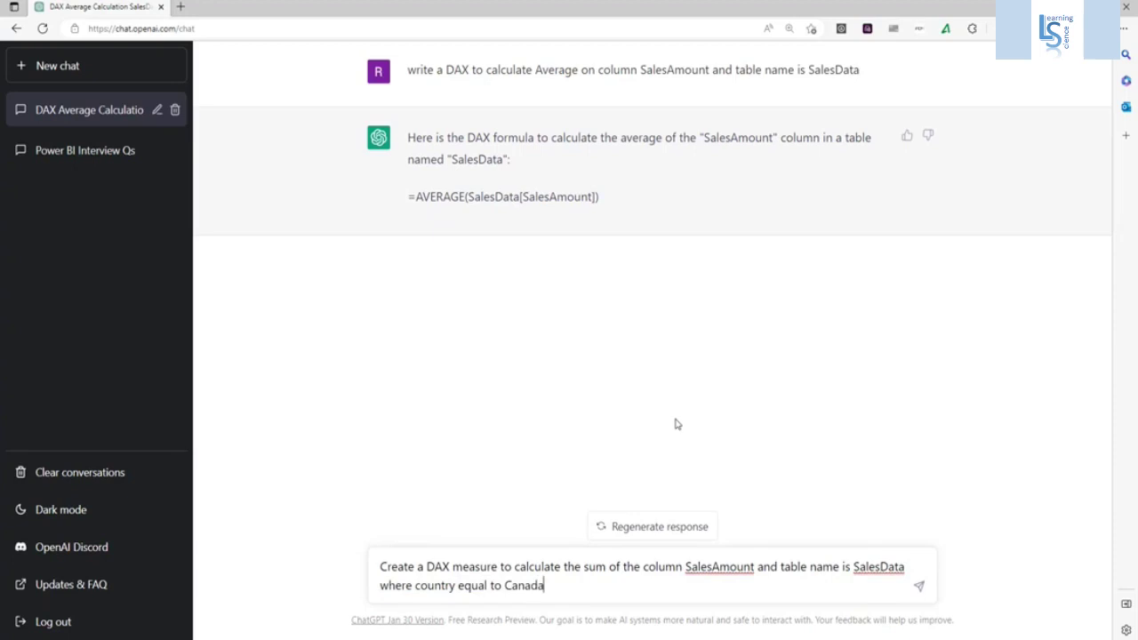
- Send the prompt, copy the returned SUMX(FILTER(...Canada...)) formula, and return to Power BI Desktop
{"action": "key", "text": "Return"}
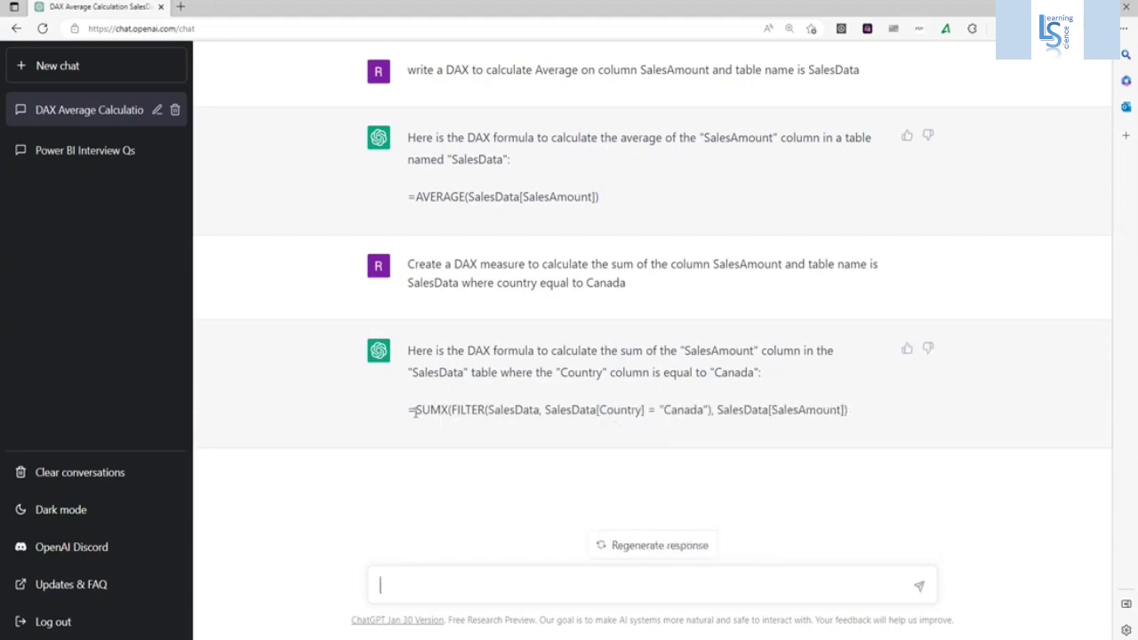
{"action": "left_click_drag", "start_coordinate": [411, 411], "coordinate": [442, 411]}
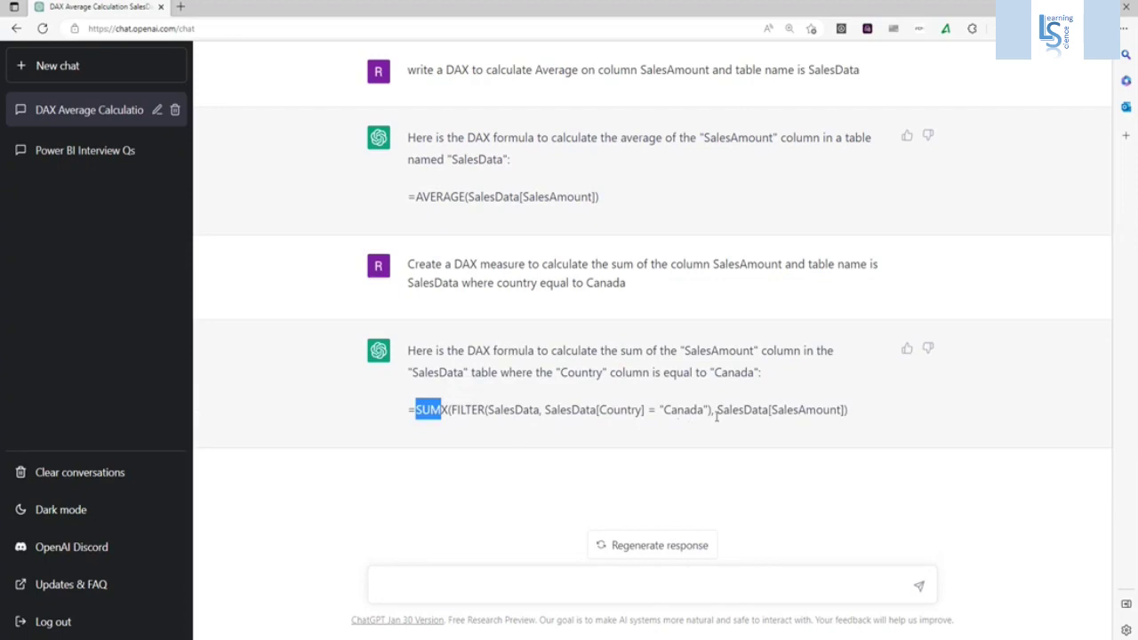
{"action": "left_click_drag", "start_coordinate": [718, 411], "coordinate": [834, 422]}
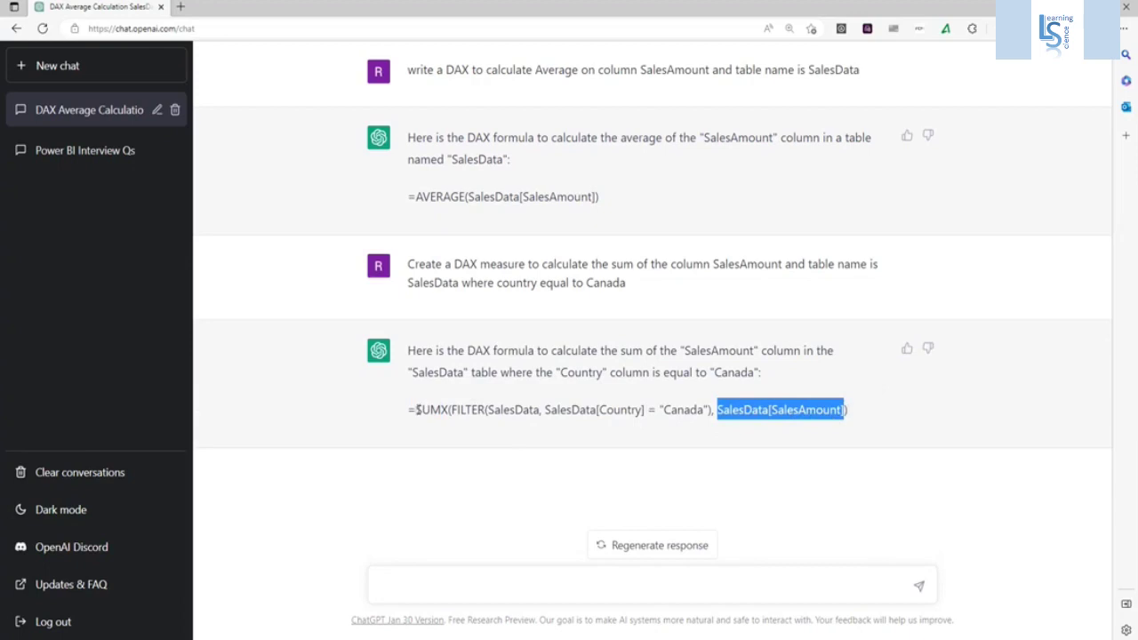
{"action": "left_click_drag", "start_coordinate": [416, 409], "coordinate": [823, 410]}
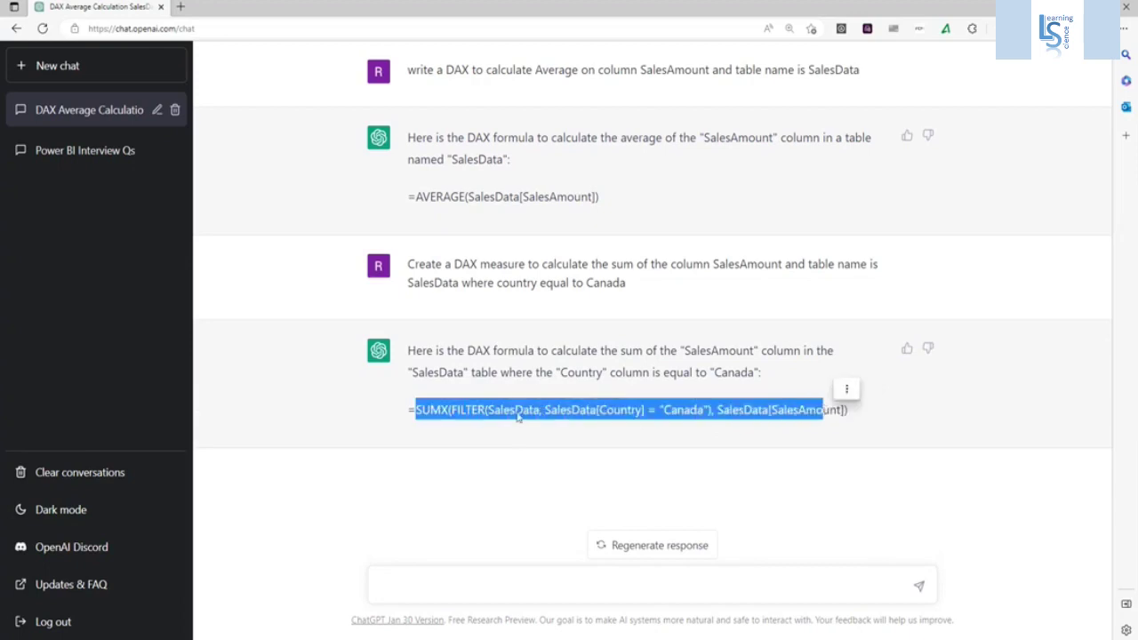
{"action": "left_click_drag", "start_coordinate": [408, 412], "coordinate": [860, 414]}
{"action": "key", "text": "ctrl+c"}
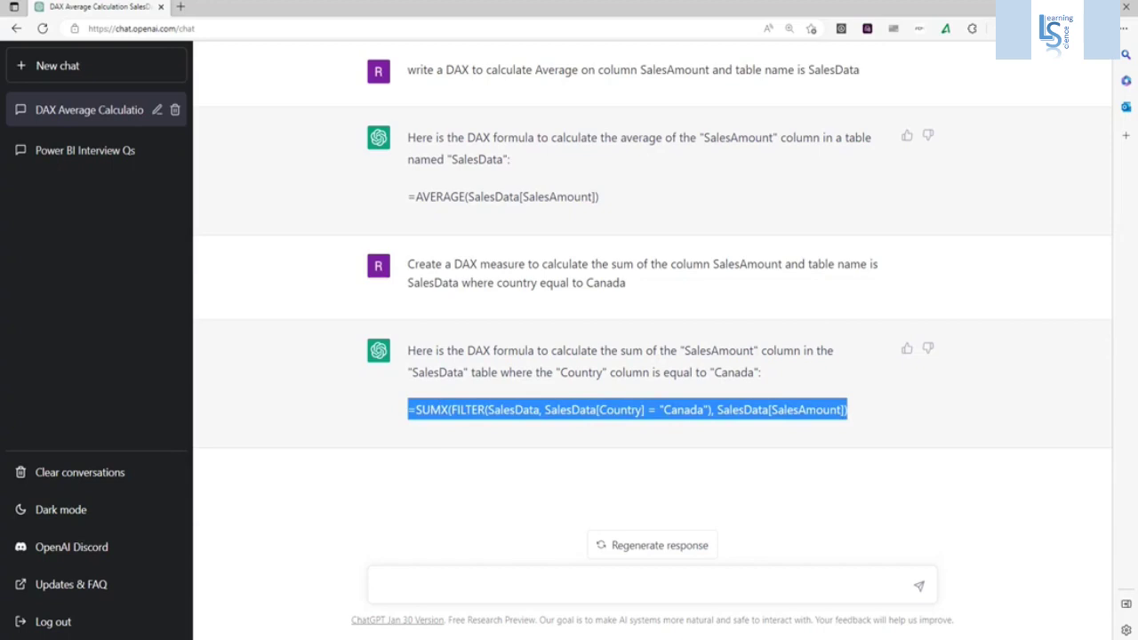
{"action": "left_click", "coordinate": [216, 577]}
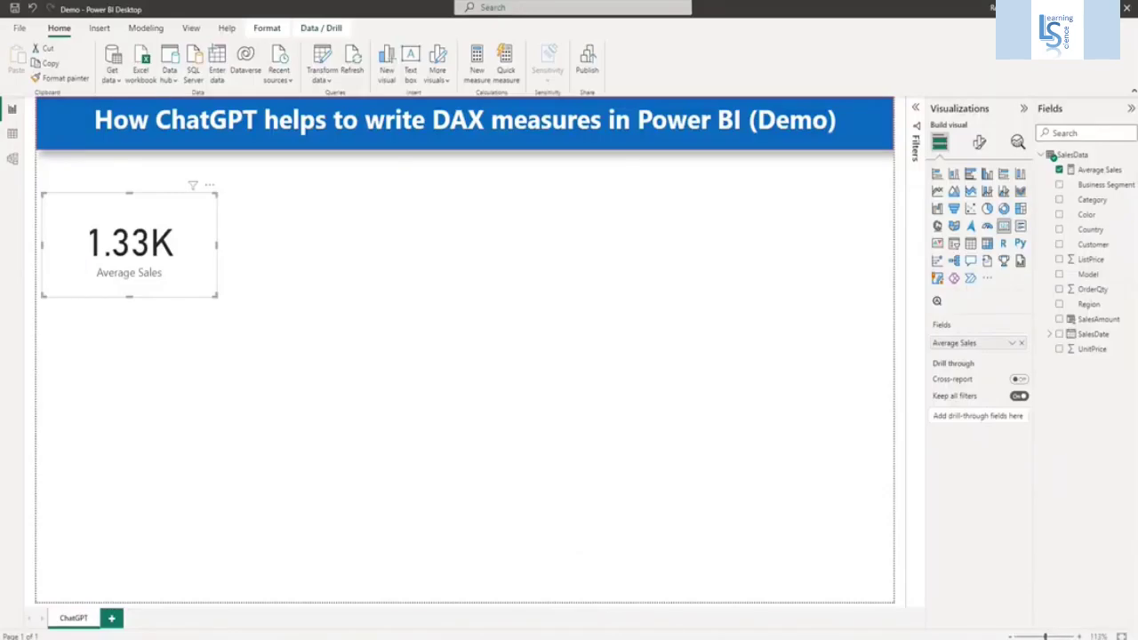
- Create a new measure in SalesData and name it Country Sales
{"action": "left_click", "coordinate": [1093, 244]}
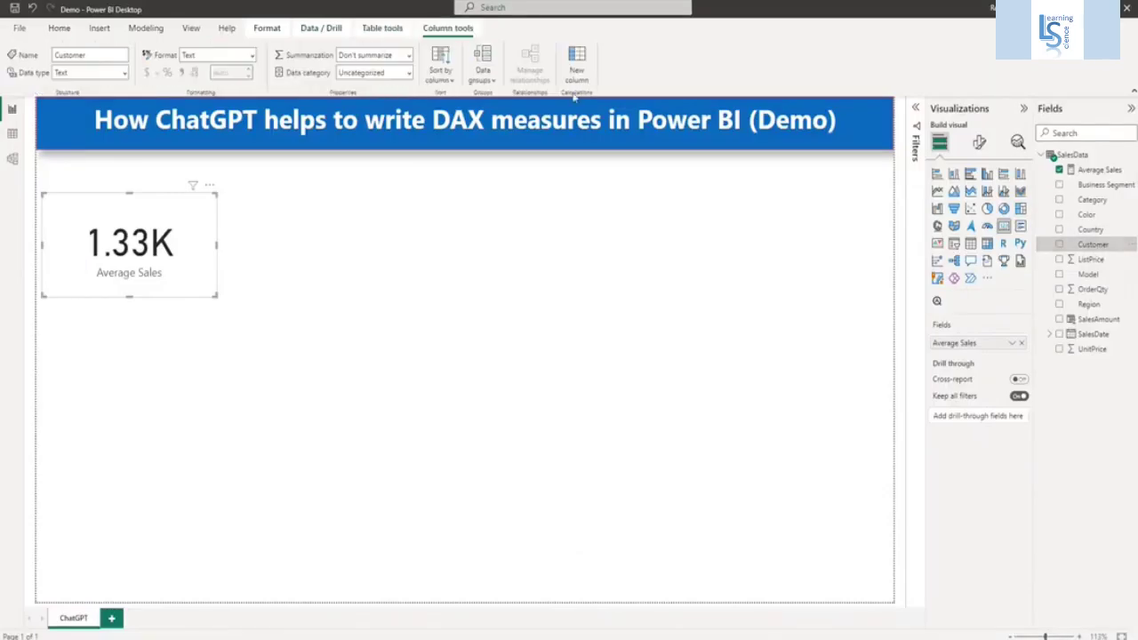
{"action": "right_click", "coordinate": [1088, 248]}
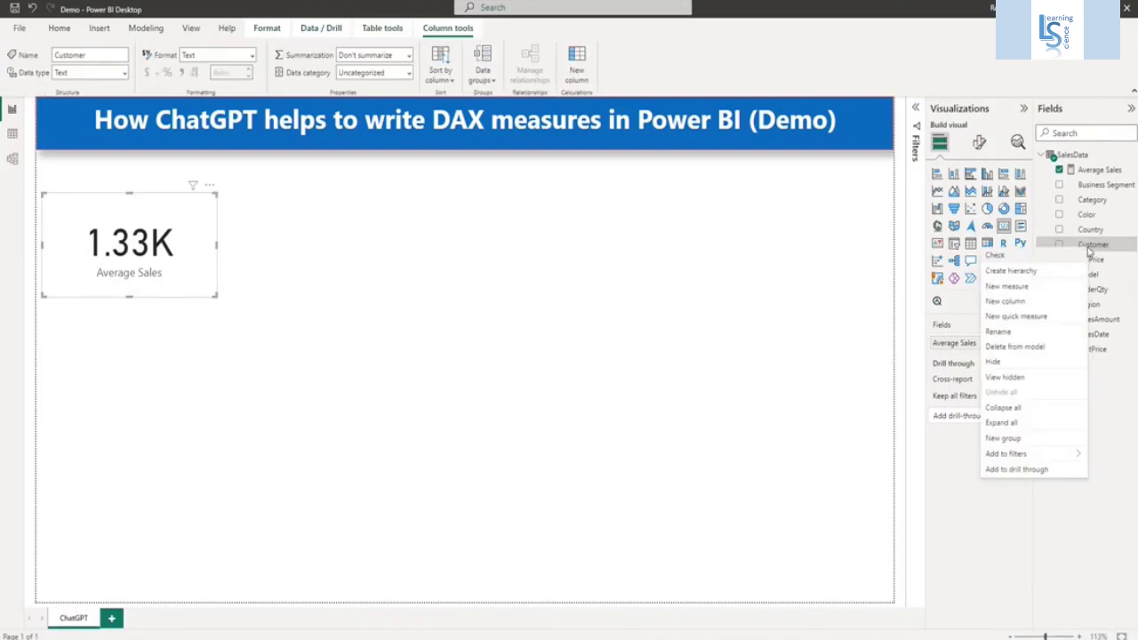
{"action": "left_click", "coordinate": [1036, 287]}
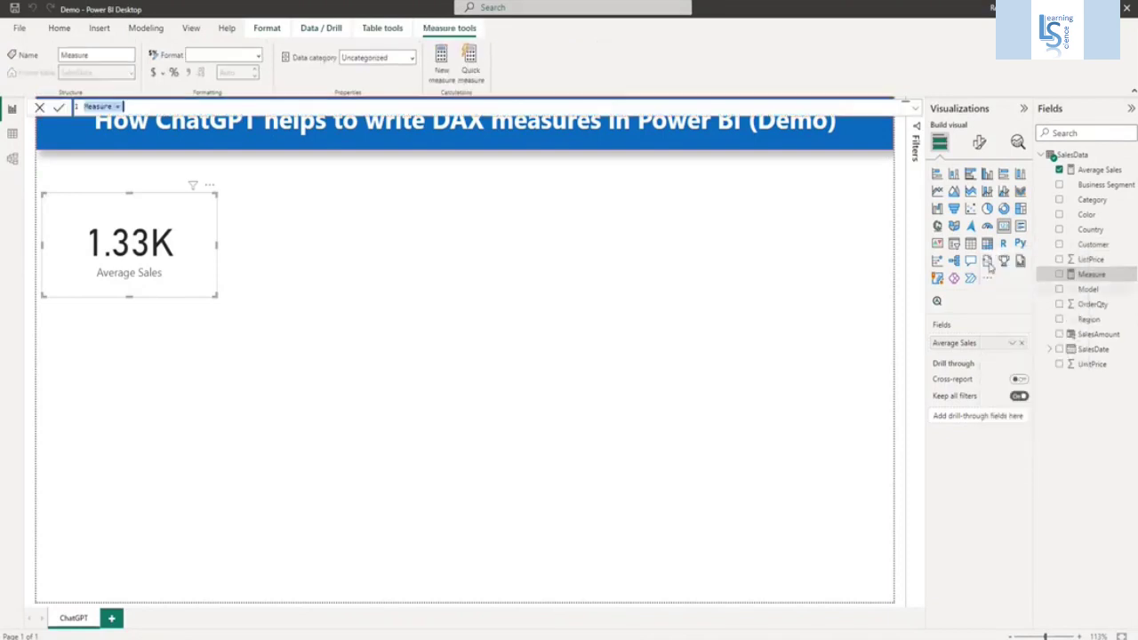
{"action": "left_click", "coordinate": [139, 108]}
{"action": "left_click_drag", "start_coordinate": [114, 106], "coordinate": [69, 105]}
{"action": "key", "text": "BackSpace"}
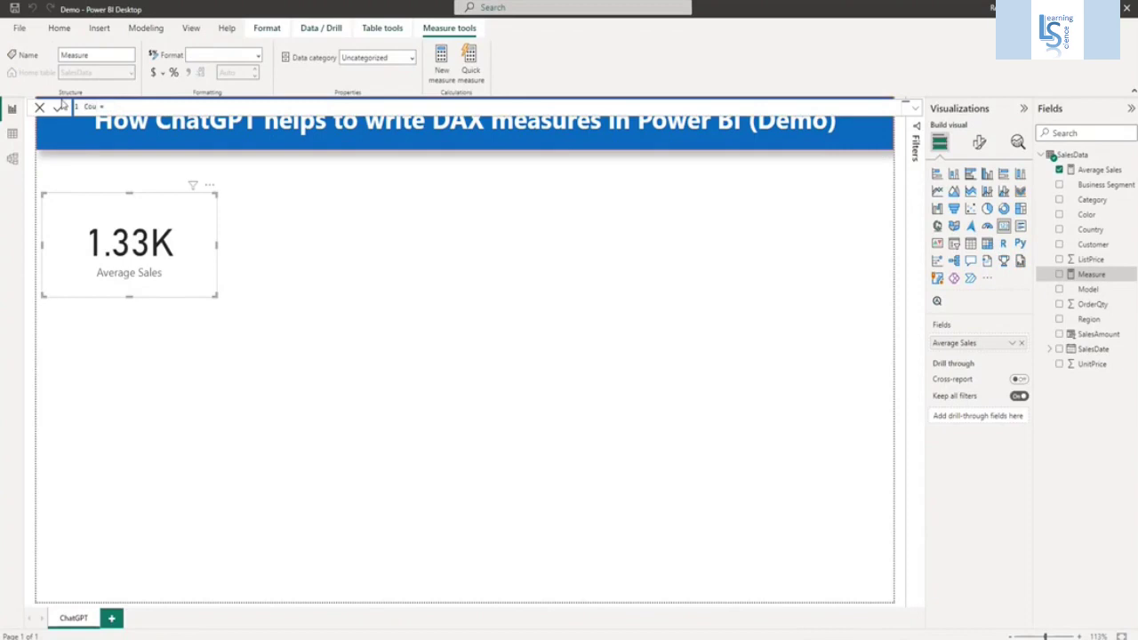
{"action": "type", "text": "Co"}
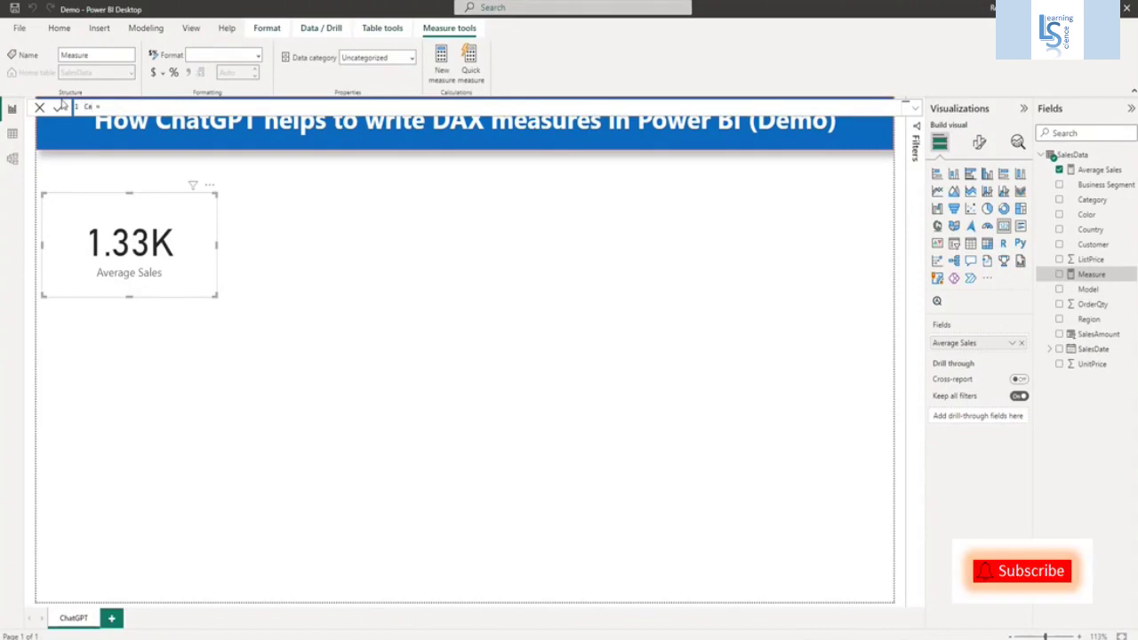
{"action": "type", "text": "untry Sales"}
- Paste the SUMX Canada formula, remove the extra character before the equals sign, and commit
{"action": "key", "text": "ctrl+v"}
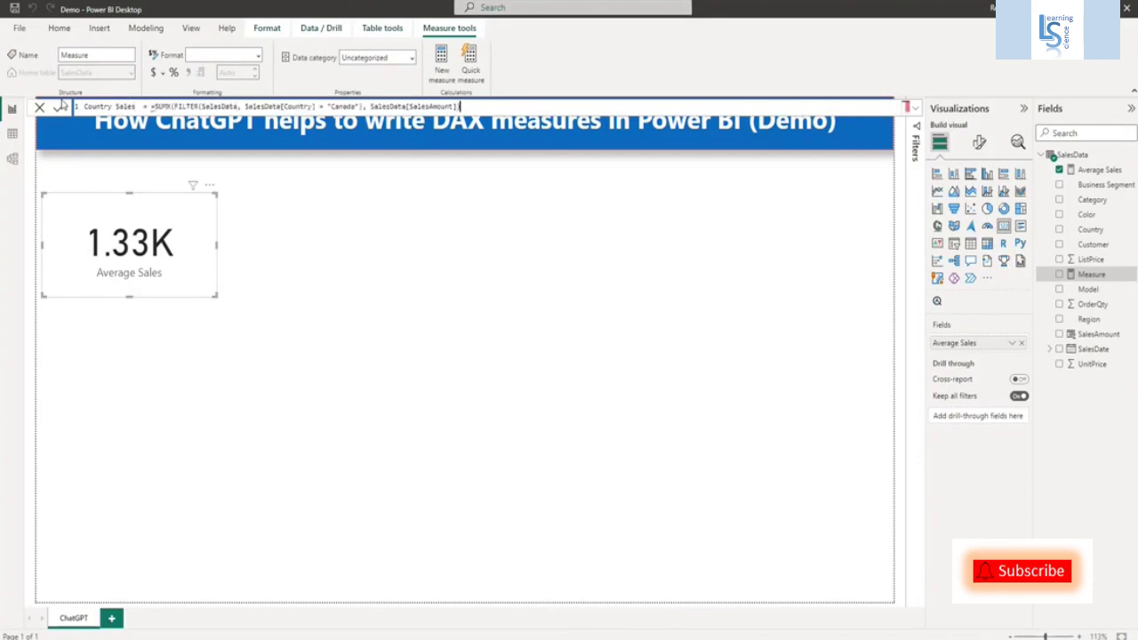
{"action": "left_click", "coordinate": [147, 106]}
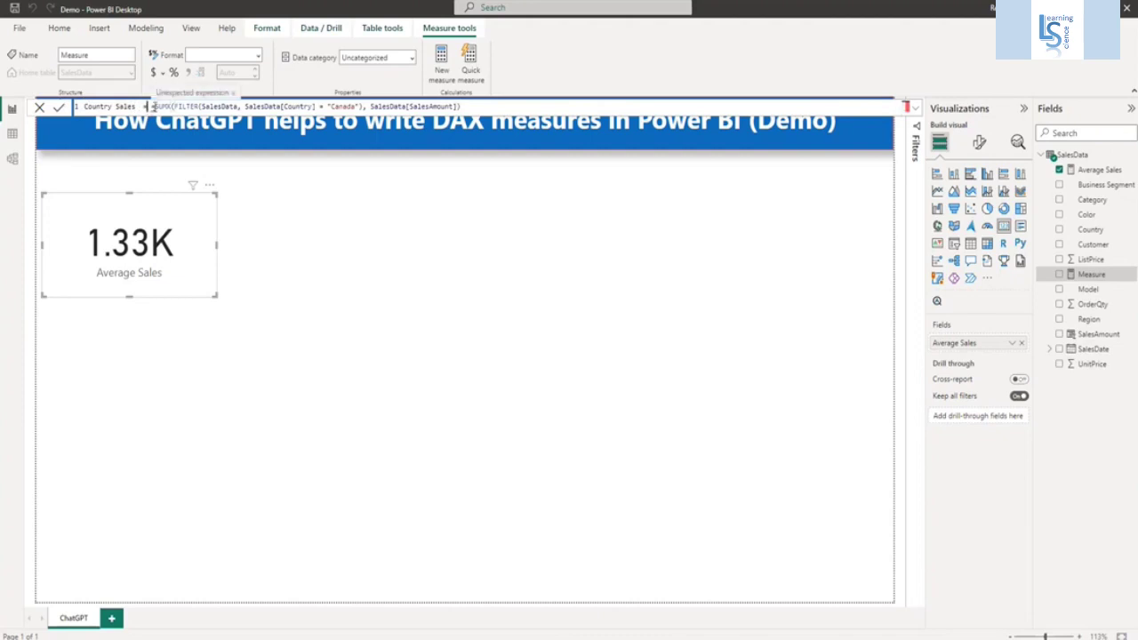
{"action": "key", "text": "BackSpace"}
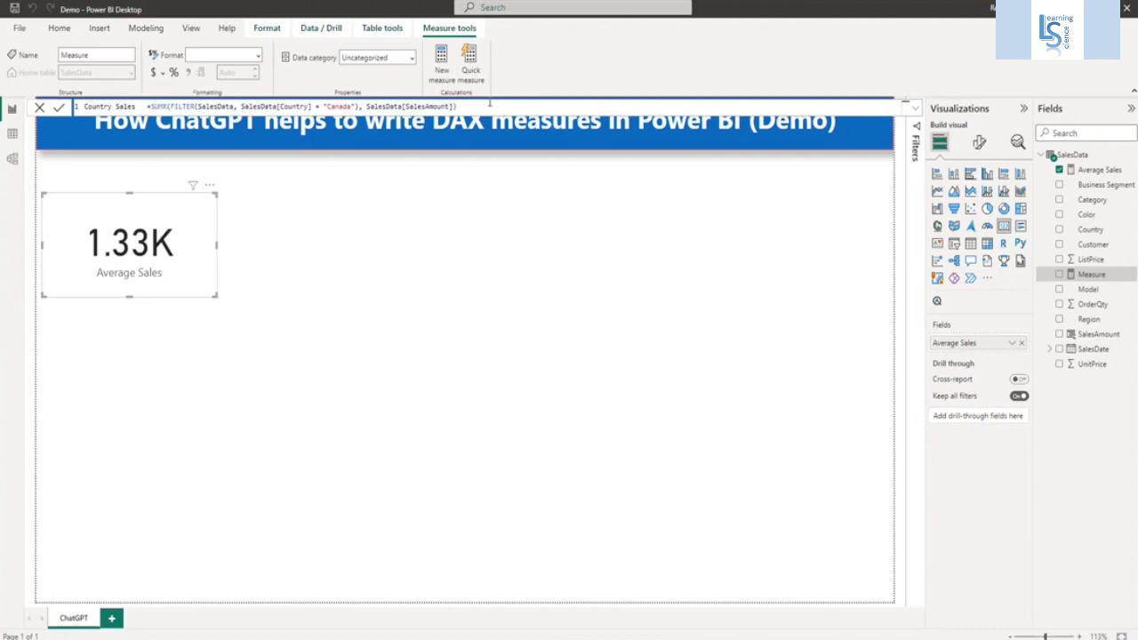
{"action": "left_click", "coordinate": [455, 107]}
{"action": "key", "text": "Return"}
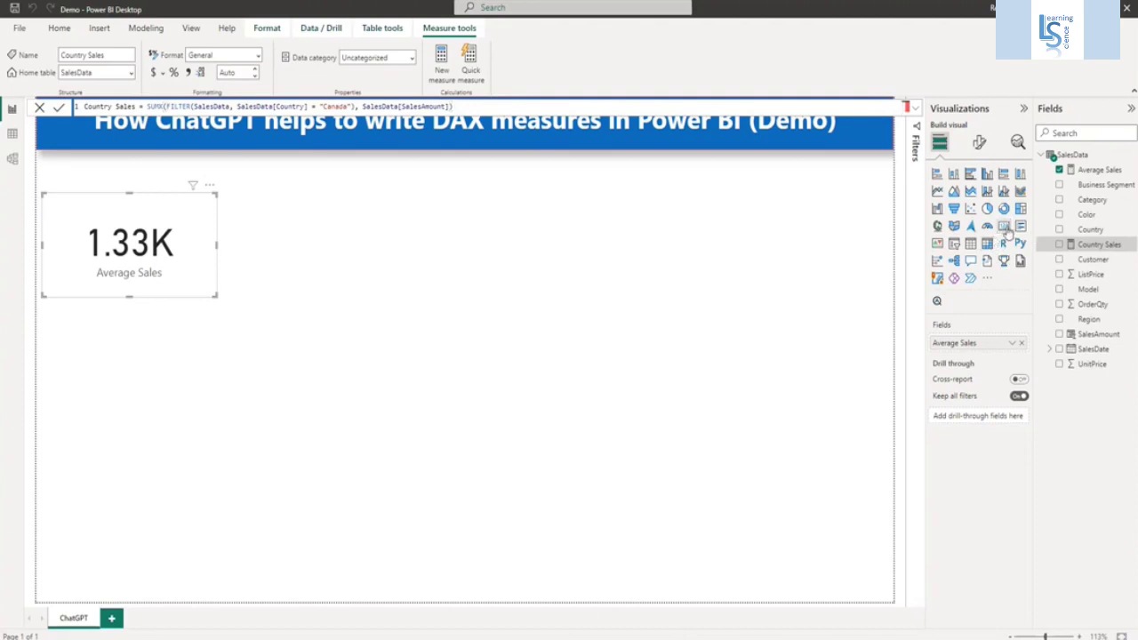
- Add a second card showing Country Sales (14.46M) beside Average Sales, then open Data view
{"action": "left_click", "coordinate": [613, 303]}
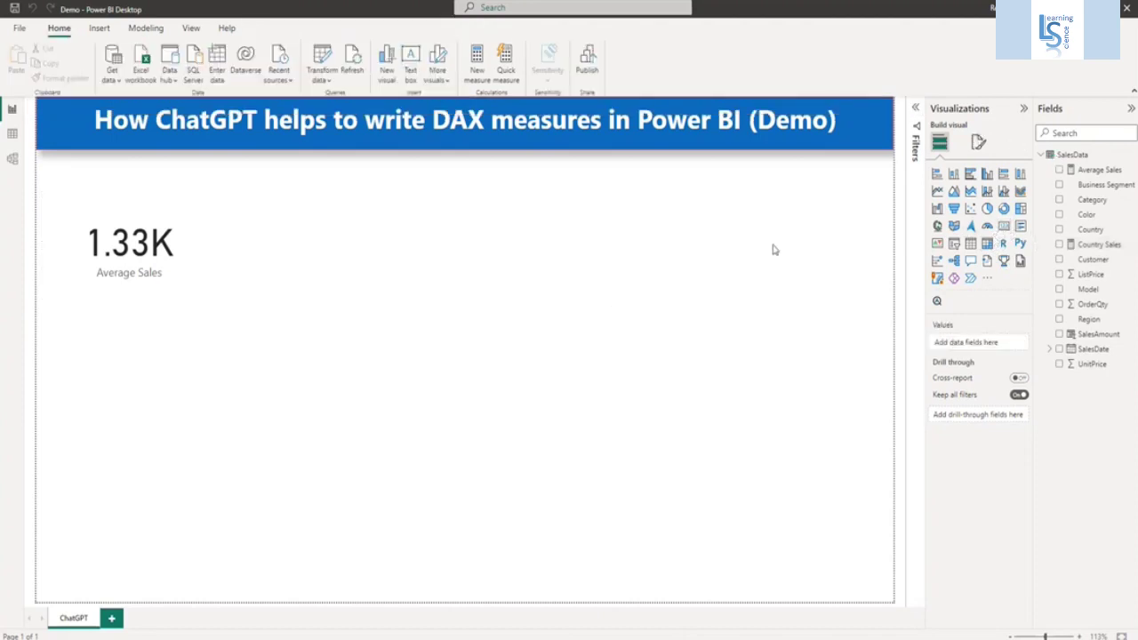
{"action": "left_click", "coordinate": [1005, 227]}
{"action": "left_click_drag", "start_coordinate": [86, 384], "coordinate": [418, 251]}
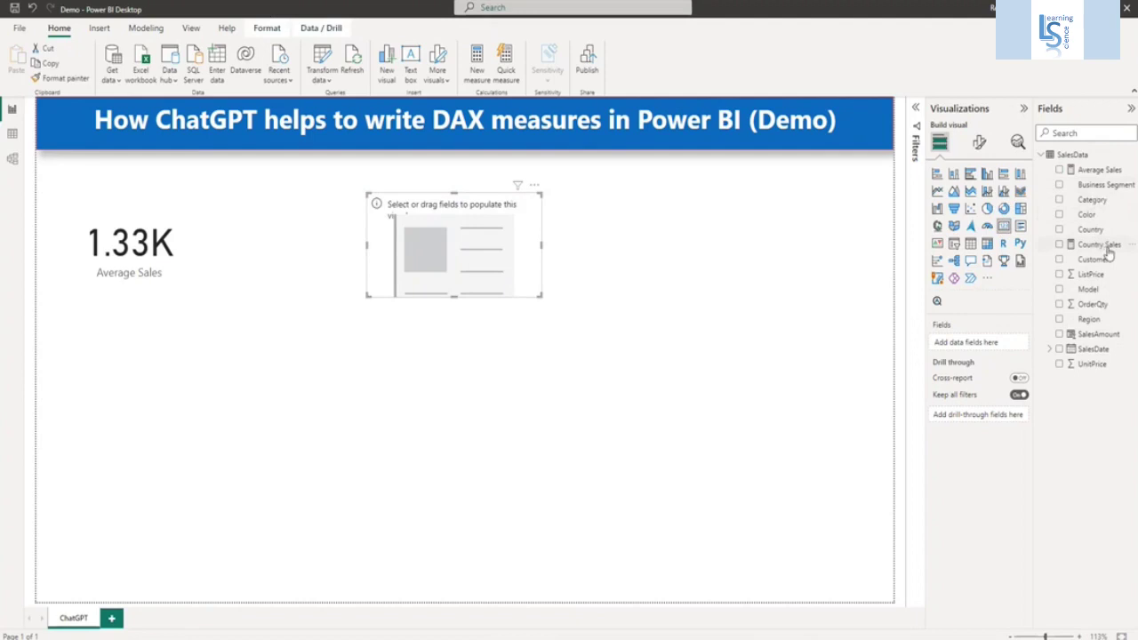
{"action": "left_click_drag", "start_coordinate": [1105, 247], "coordinate": [989, 344]}
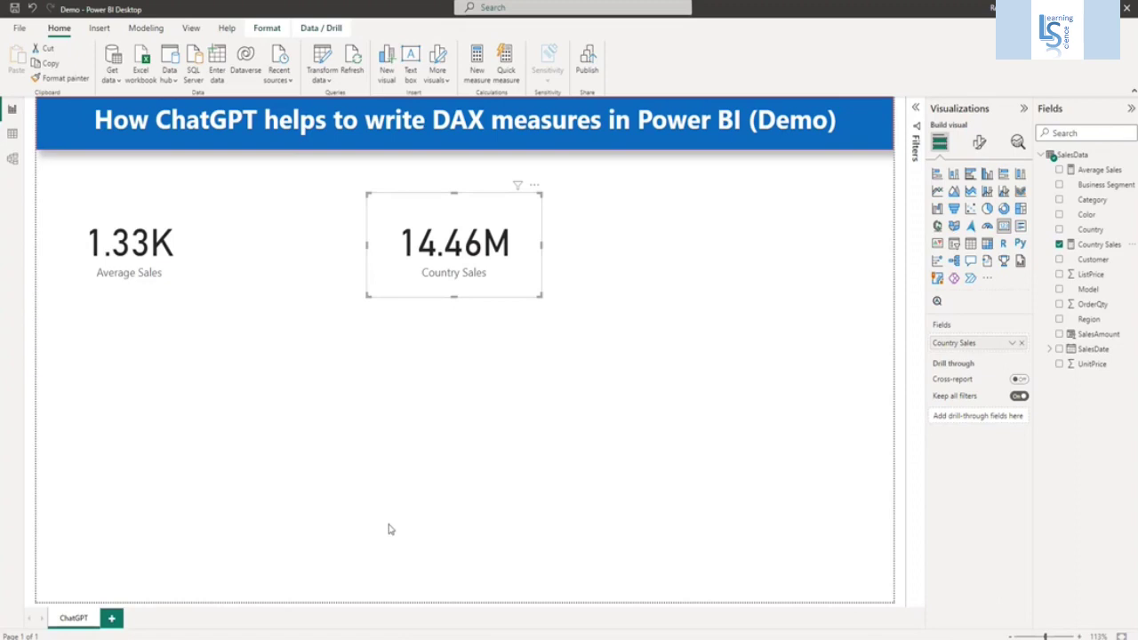
{"action": "left_click", "coordinate": [13, 136]}
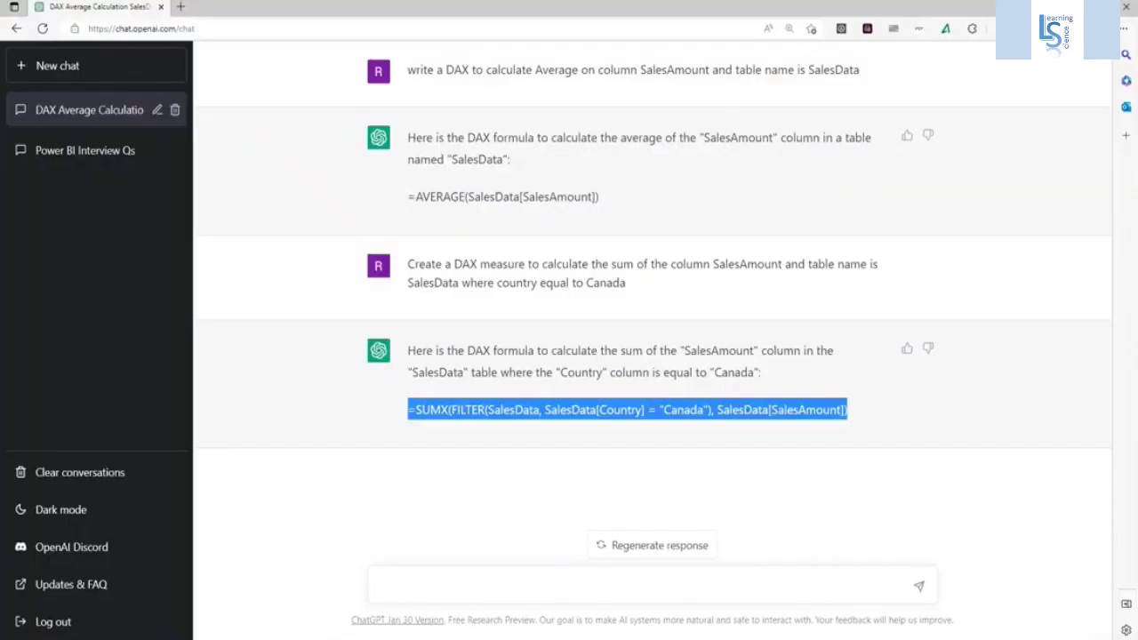
- Ask ChatGPT for a DAX expression finding Month and Year from the SalesDate column in SalesData
{"action": "left_click", "coordinate": [424, 588]}
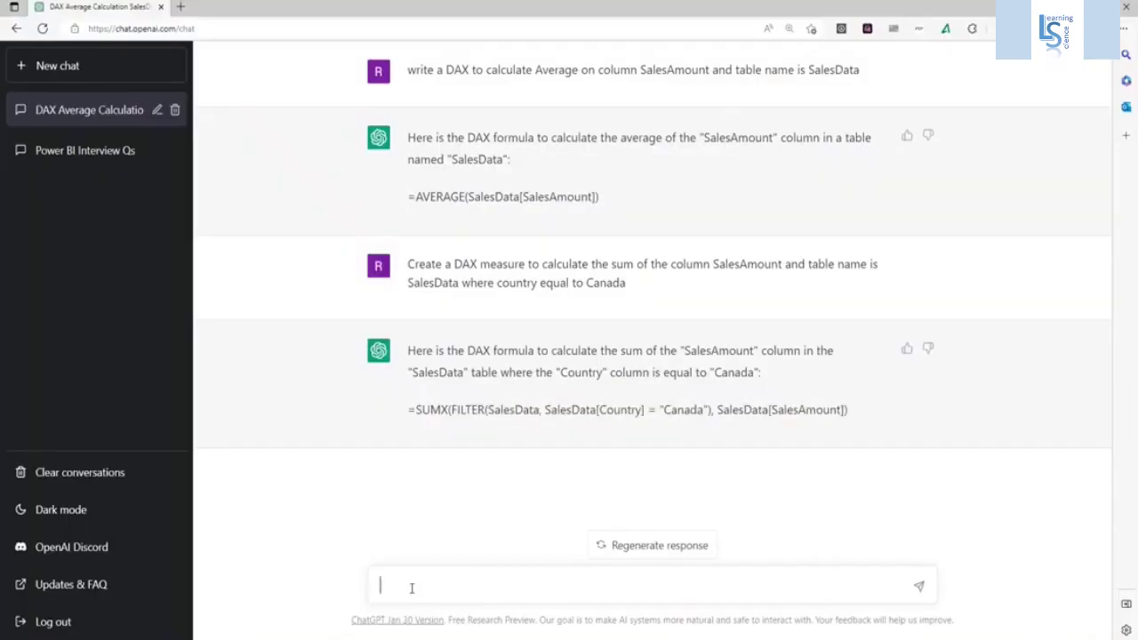
{"action": "type", "text": "wri"}
{"action": "type", "text": "te a DAX expression t"}
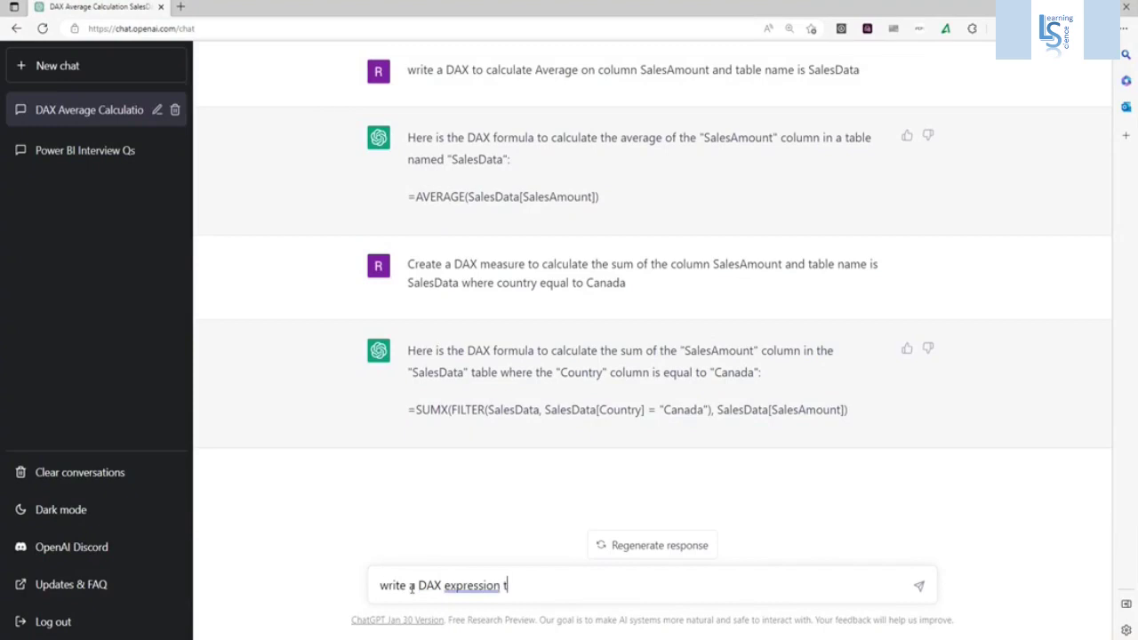
{"action": "type", "text": "o find out M"}
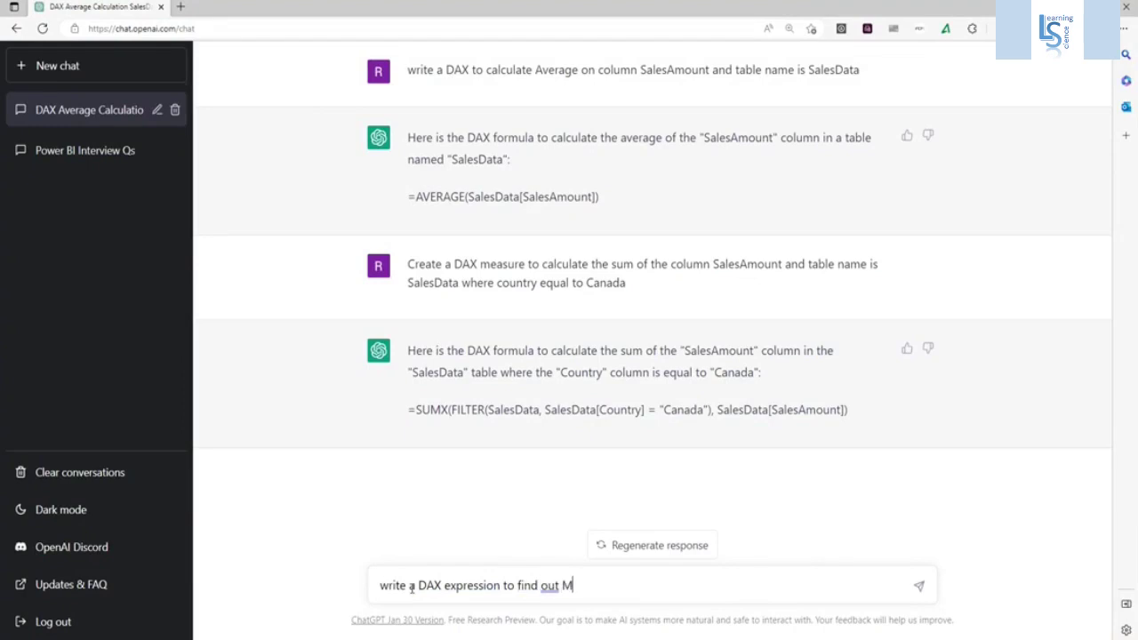
{"action": "type", "text": "onth and"}
{"action": "type", "text": "Year from"}
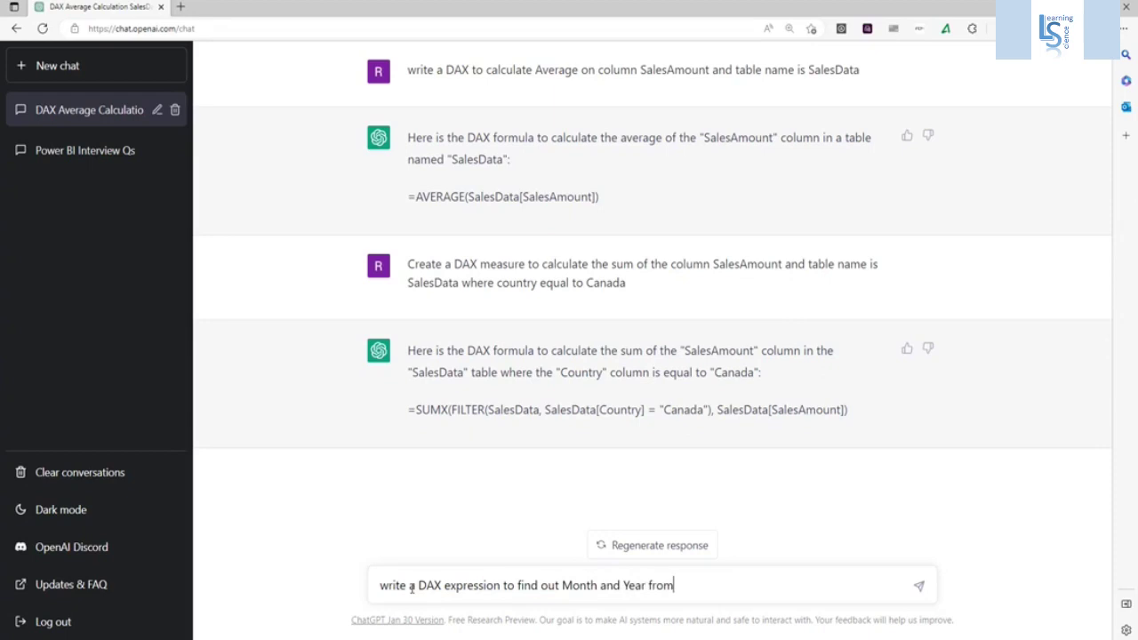
{"action": "type", "text": " SalesDate a"}
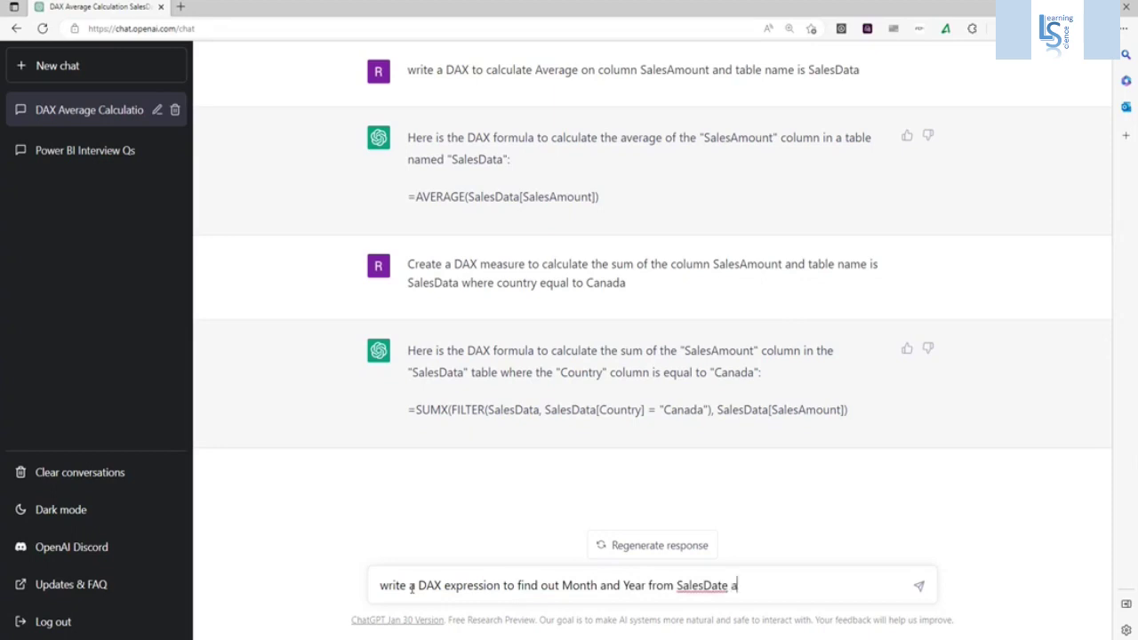
{"action": "key", "text": "BackSpace"}
{"action": "type", "text": "column and table name "}
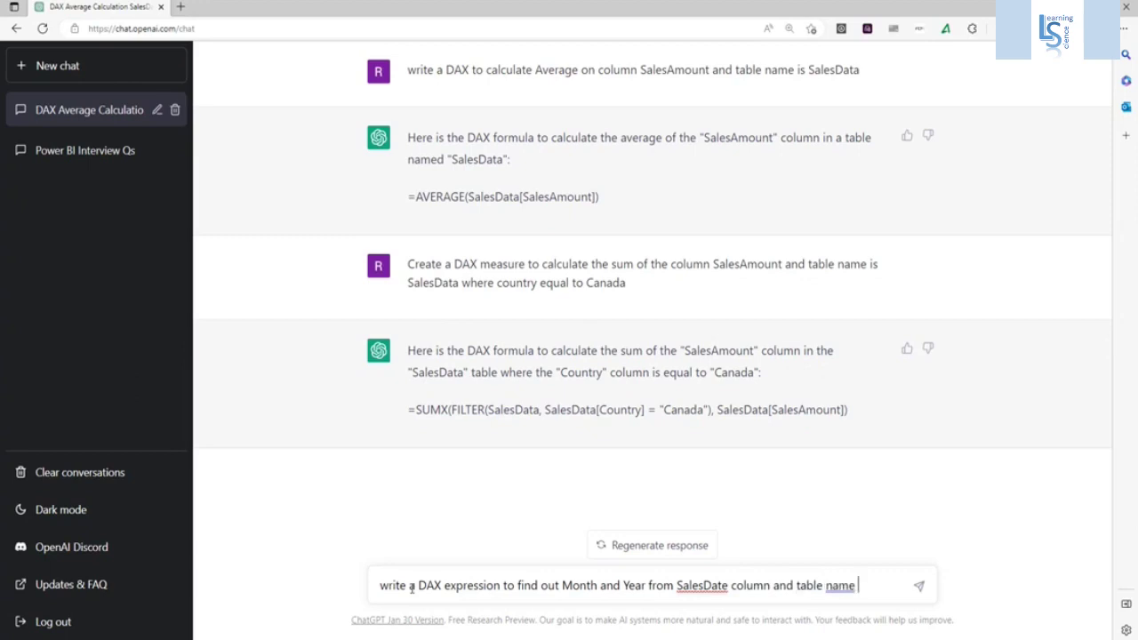
{"action": "type", "text": "is SalesData"}
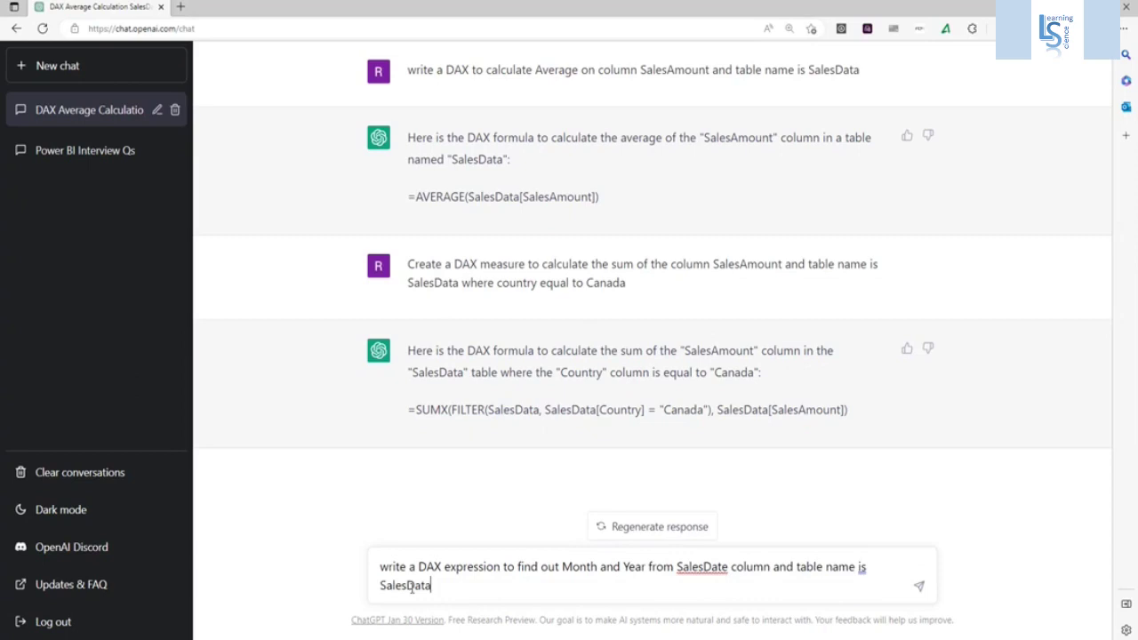
{"action": "key", "text": "Return"}
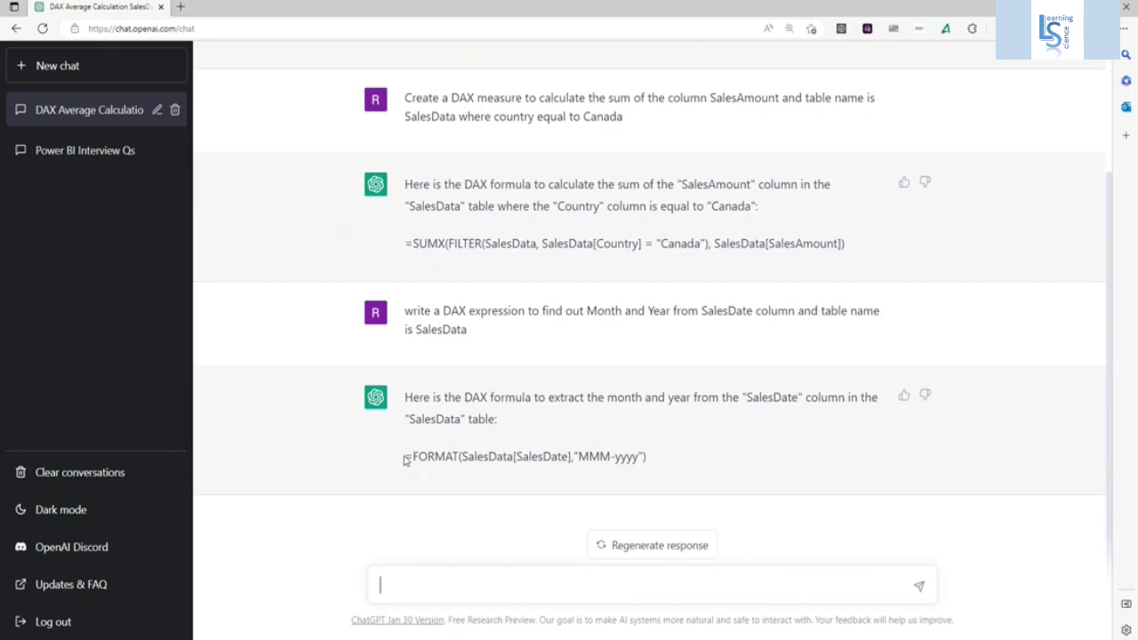
- Copy the =FORMAT(SalesData[SalesDate],"MMM-yyyy") formula and return to Power BI Desktop
{"action": "left_click_drag", "start_coordinate": [406, 456], "coordinate": [665, 461]}
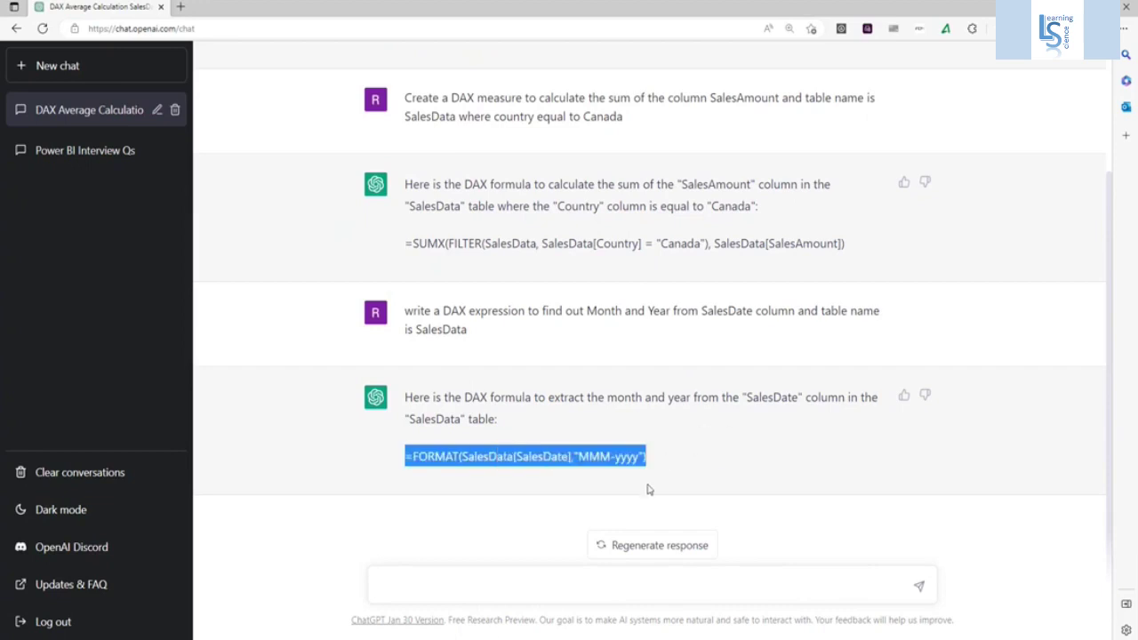
{"action": "left_click", "coordinate": [494, 639]}
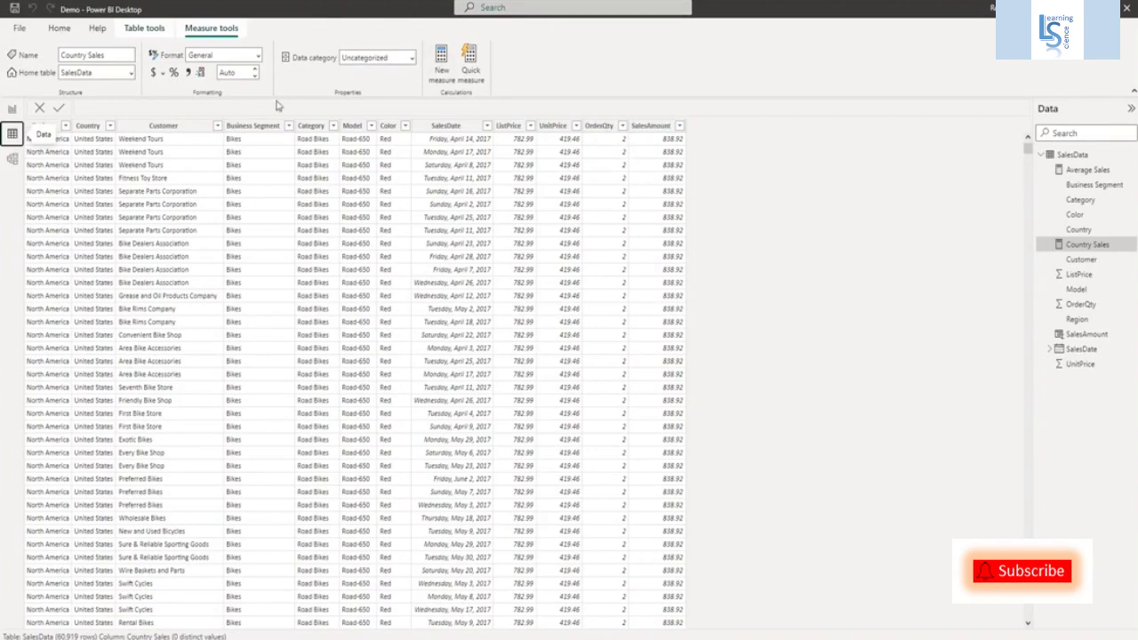
- Create a MonthYear column in SalesData using FORMAT(SalesData[SalesDate],"MMM-yyyy")
{"action": "left_click", "coordinate": [664, 134]}
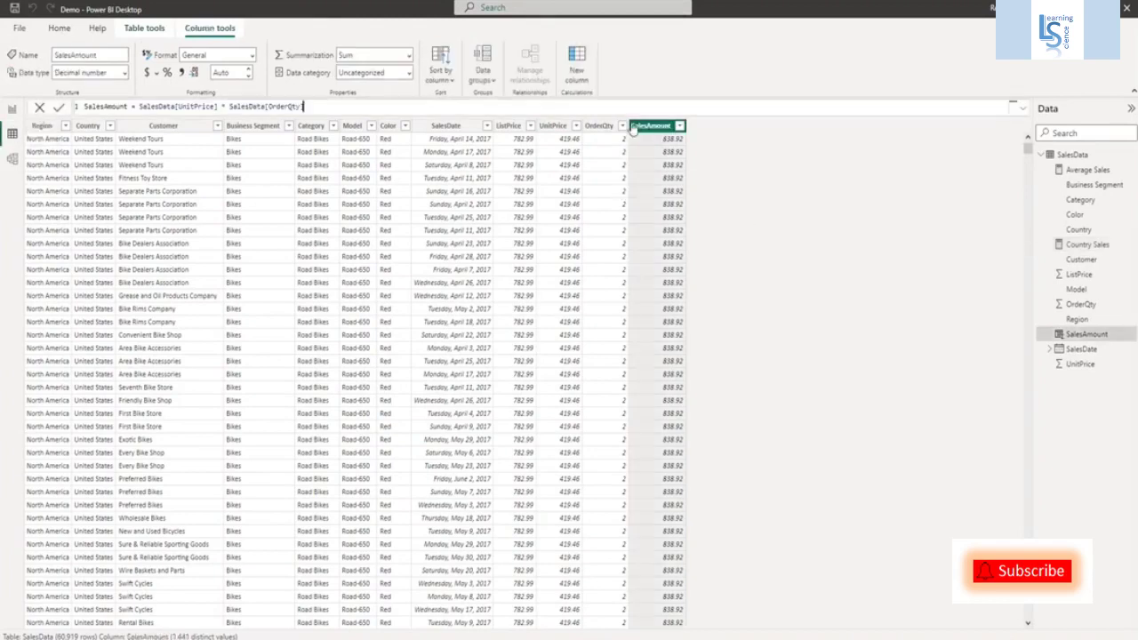
{"action": "left_click", "coordinate": [578, 78]}
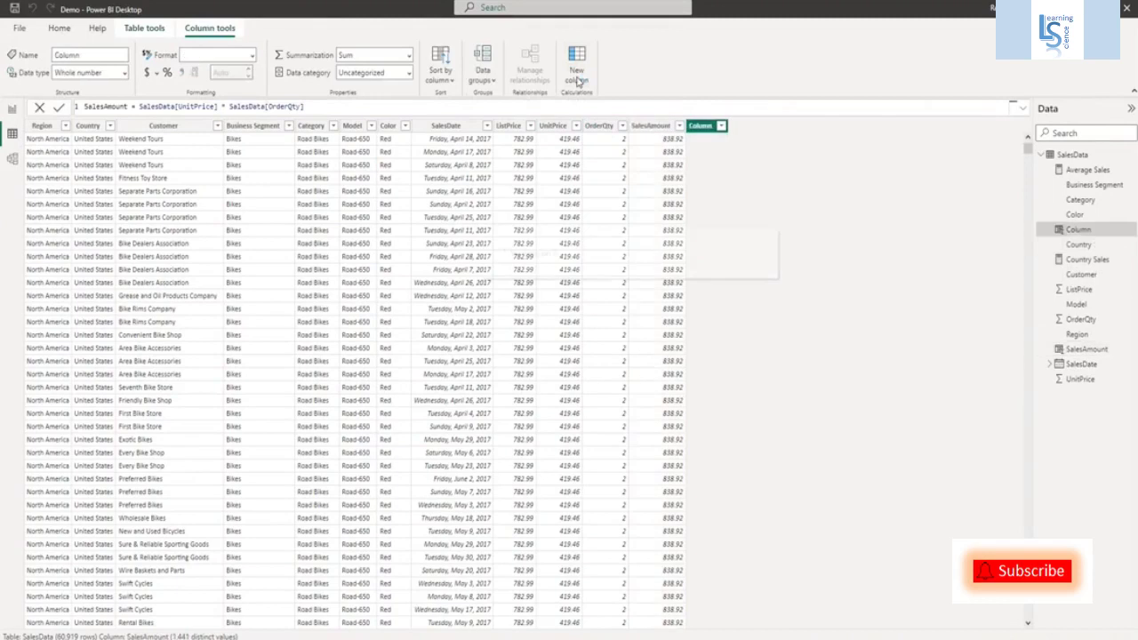
{"action": "left_click", "coordinate": [151, 106]}
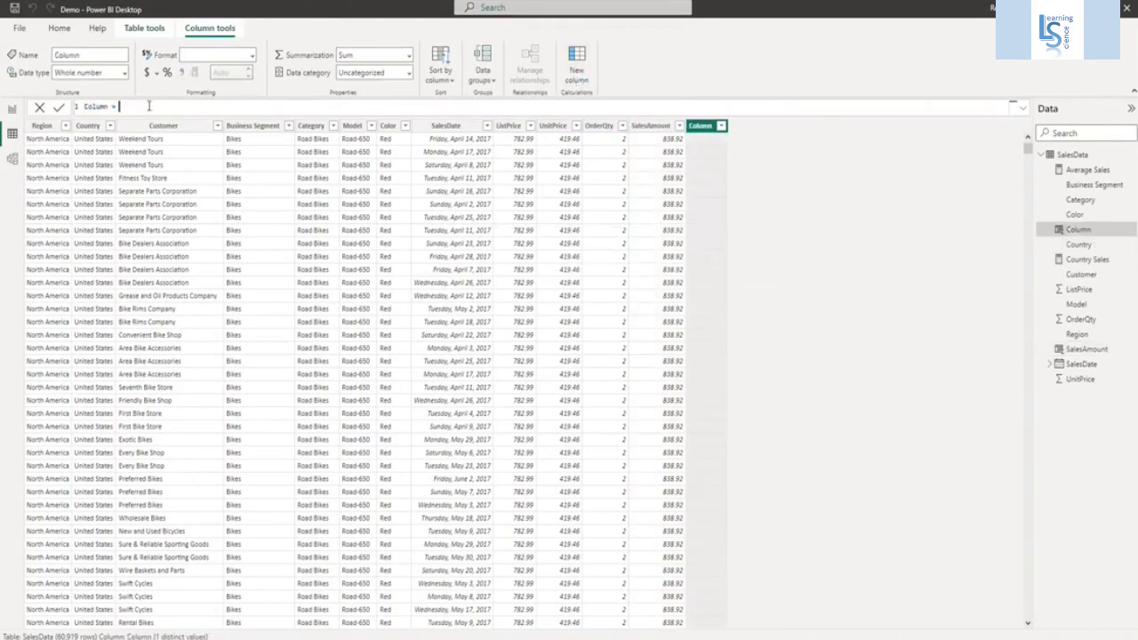
{"action": "double_click", "coordinate": [99, 106]}
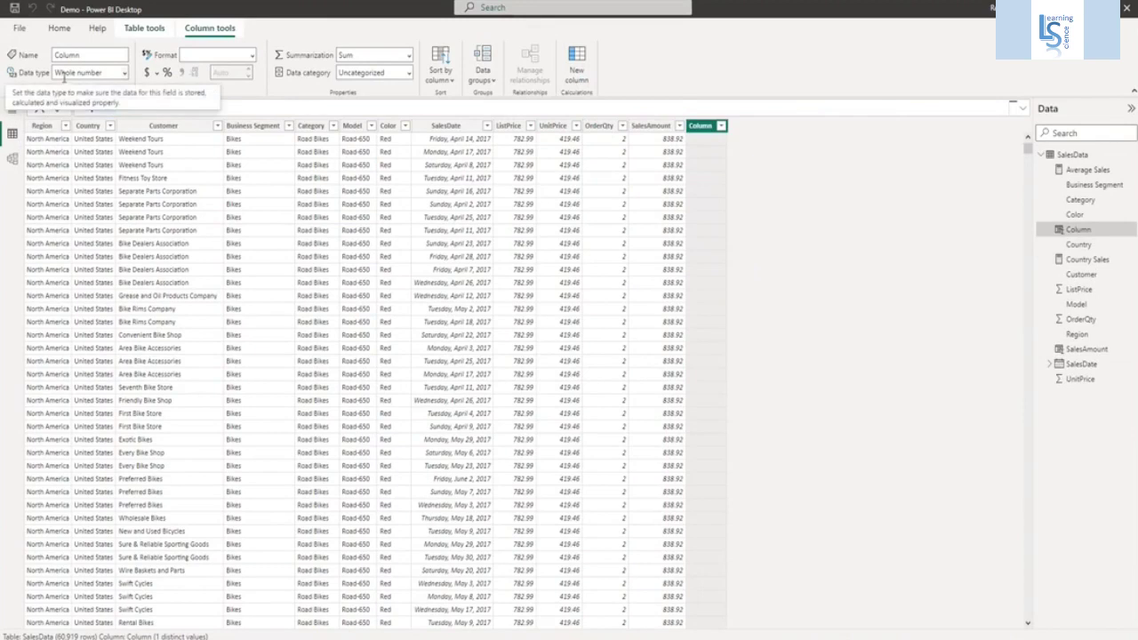
{"action": "type", "text": "MonthYear ="}
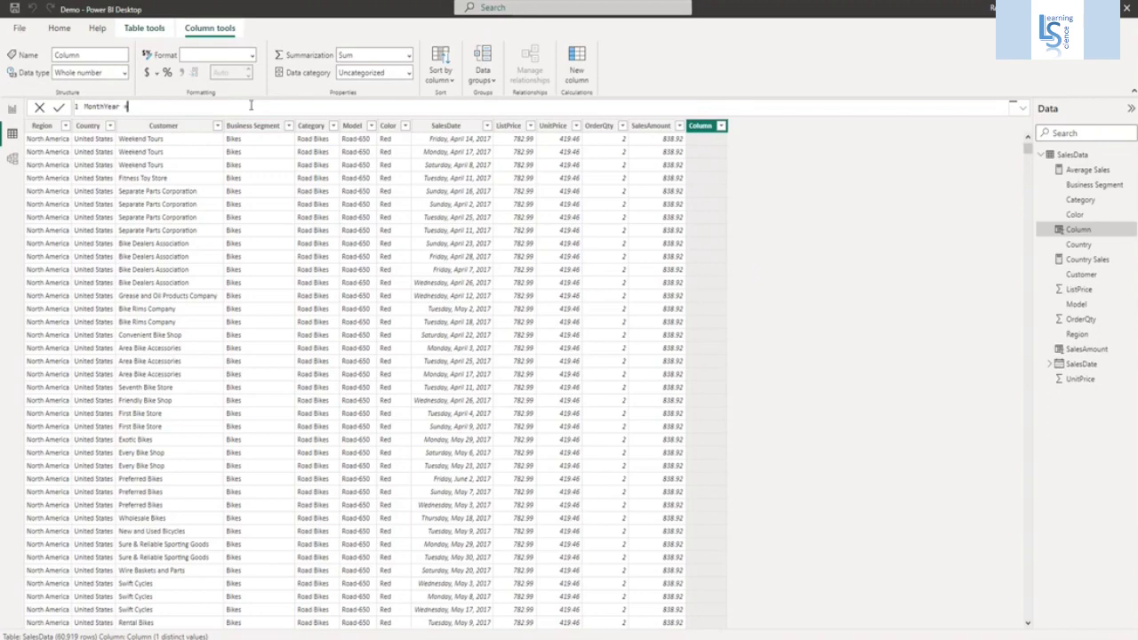
{"action": "type", "text": "=FORMAT(SalesData[SalesDate],\"MM-yyyy\")"}
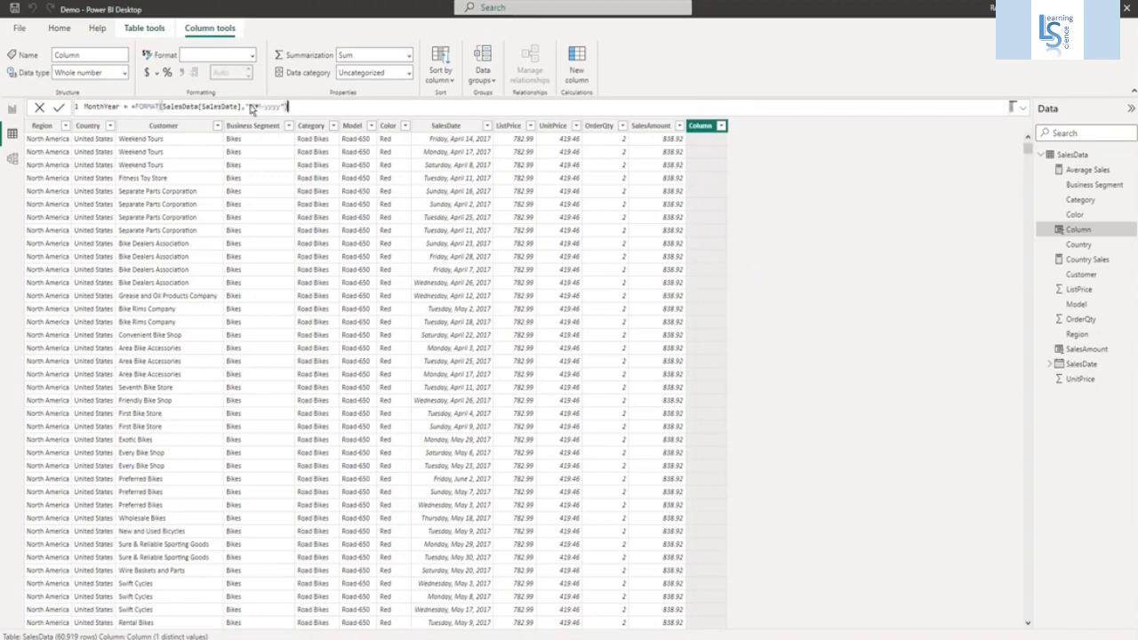
{"action": "key", "text": "Return"}
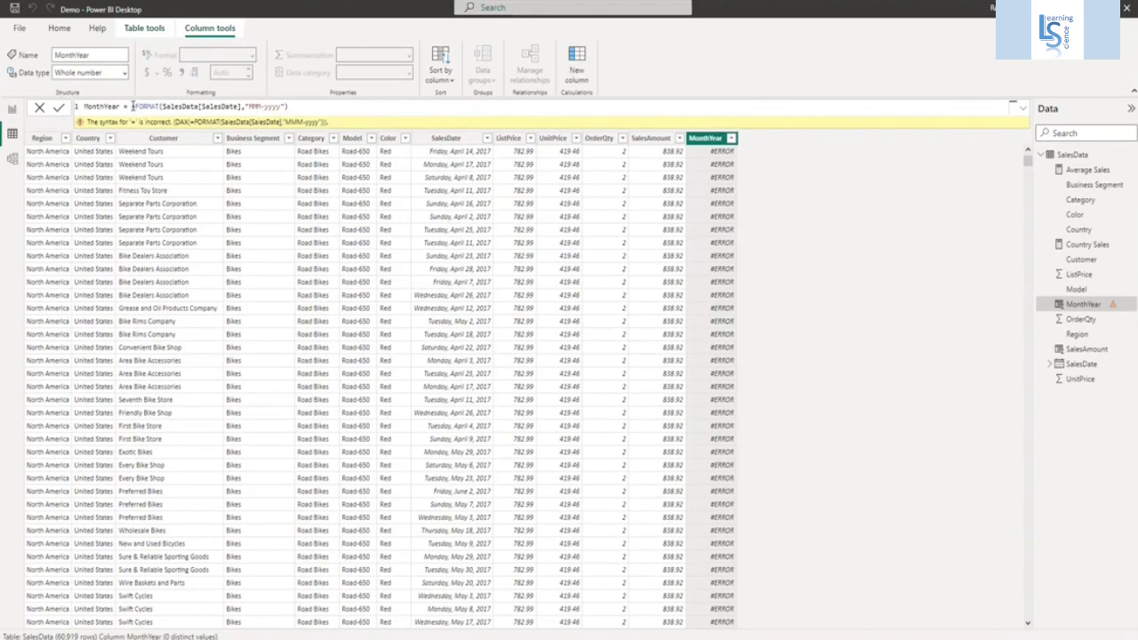
- Remove the duplicate equals sign so the MonthYear formula commits, showing values like Apr-2017
{"action": "key", "text": "BackSpace"}
{"action": "key", "text": "BackSpace"}
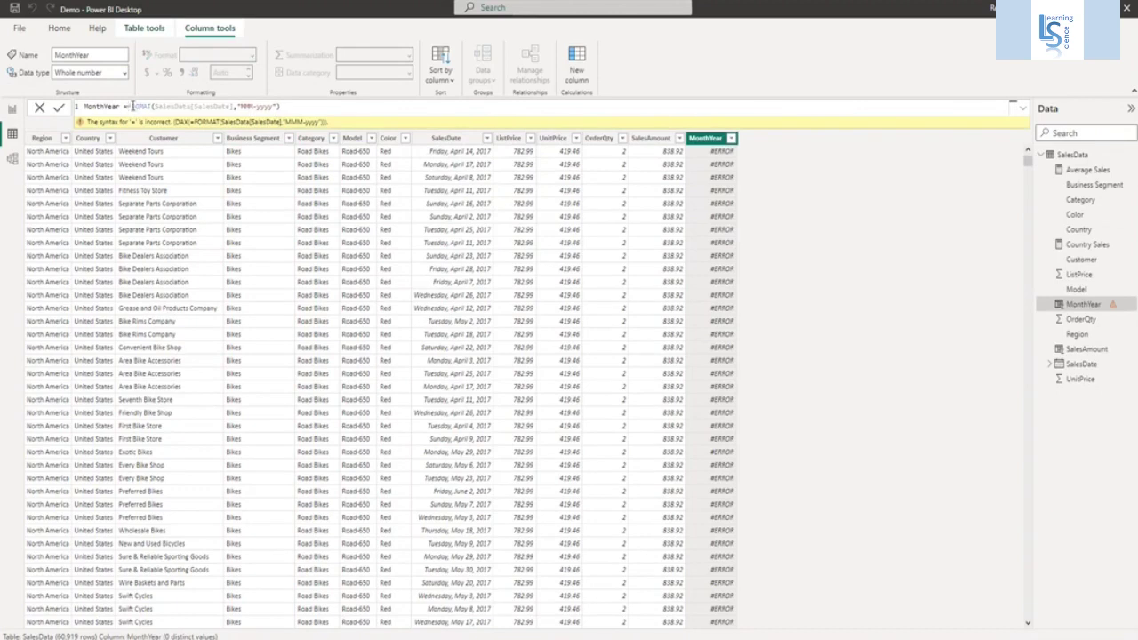
{"action": "type", "text": "="}
{"action": "key", "text": "Return"}
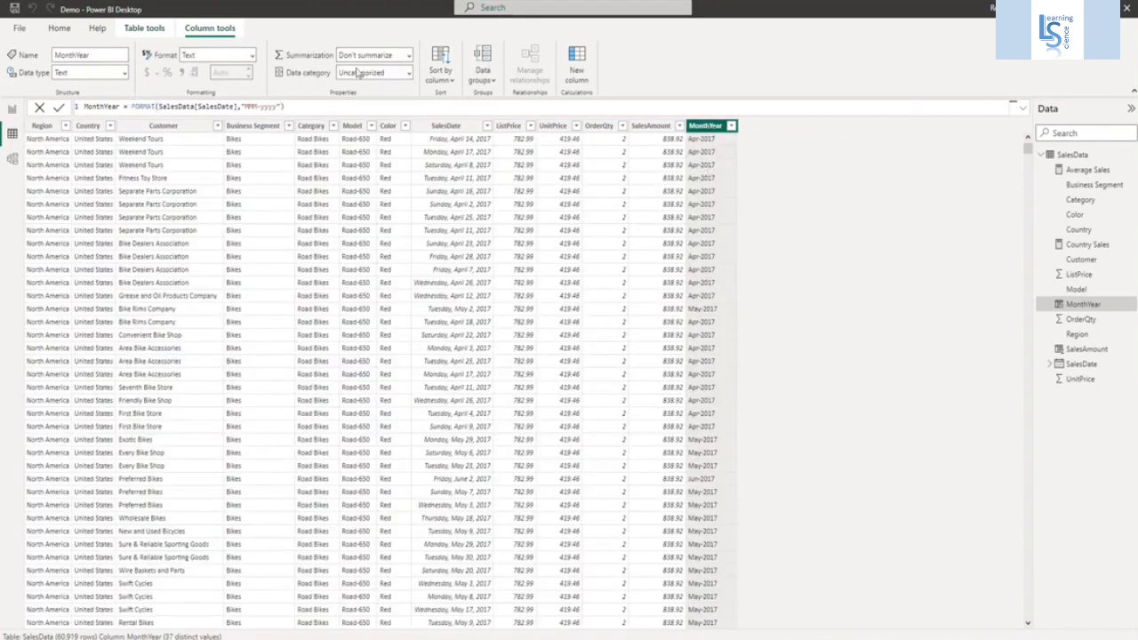
- Change MonthYear to the Date type in 'March 2001 (mmmm yyyy)' format and return to Report view
{"action": "left_click", "coordinate": [125, 78]}
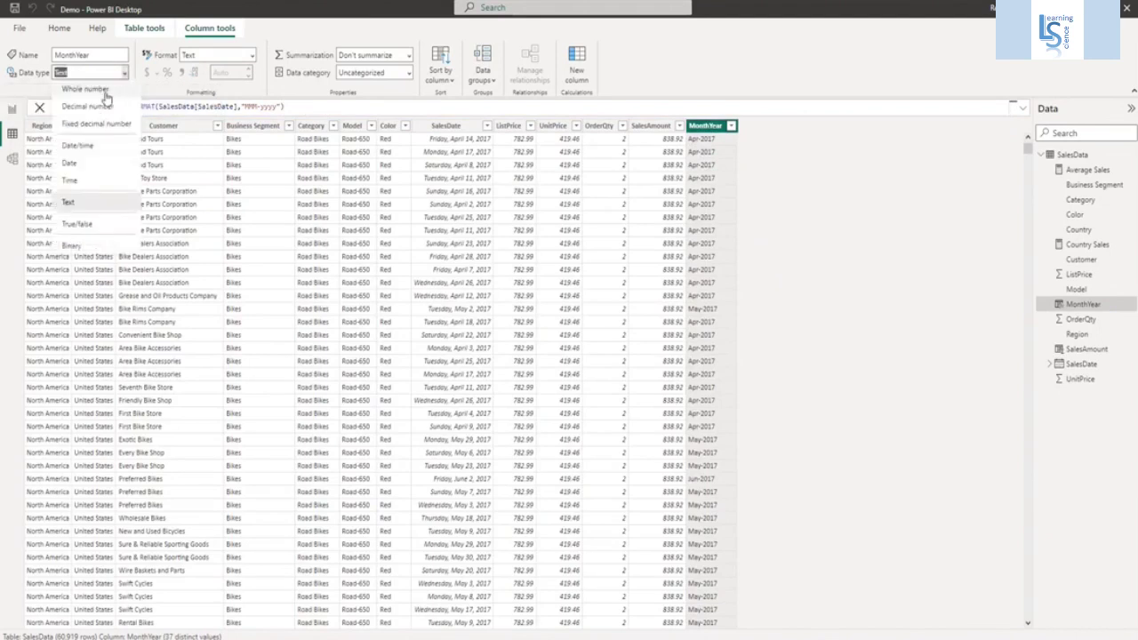
{"action": "left_click", "coordinate": [82, 165]}
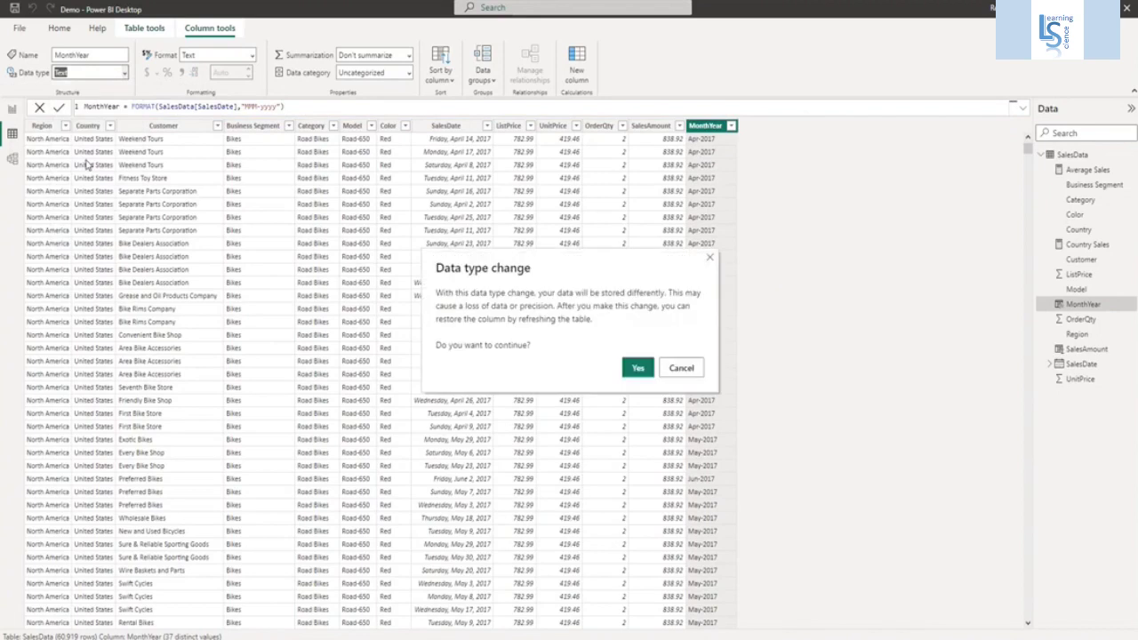
{"action": "left_click", "coordinate": [637, 367]}
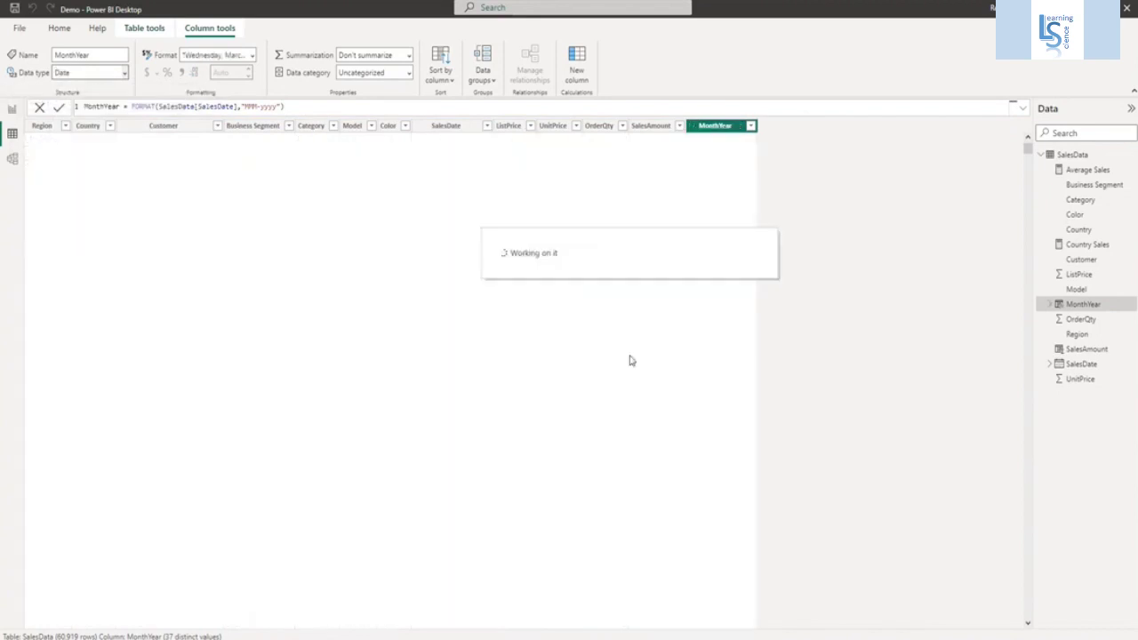
{"action": "left_click", "coordinate": [252, 55]}
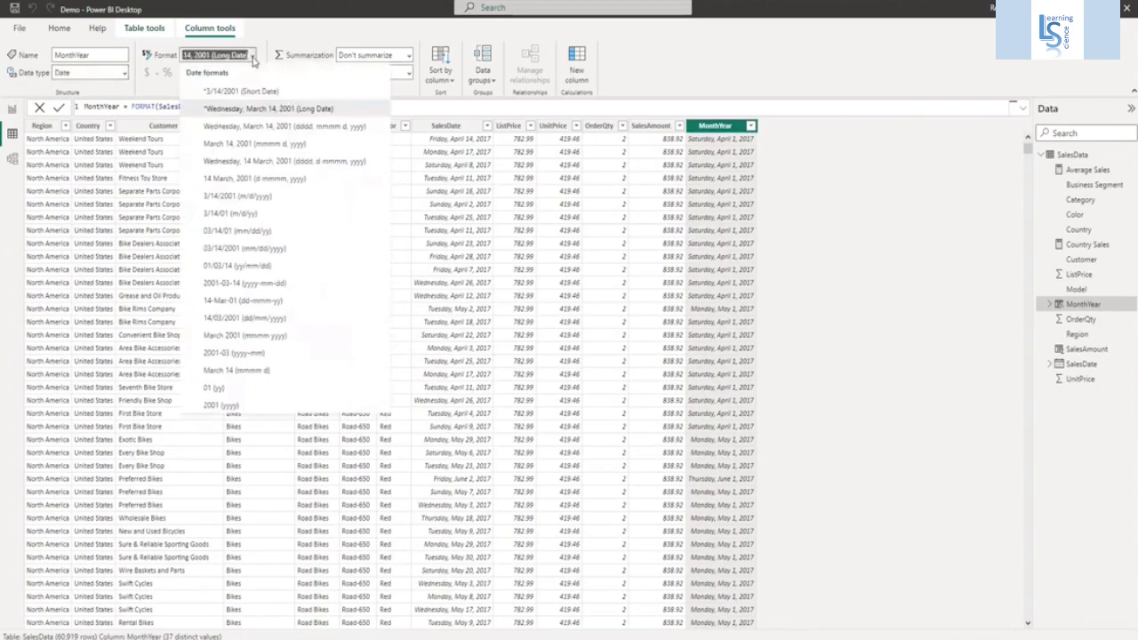
{"action": "left_click", "coordinate": [273, 337]}
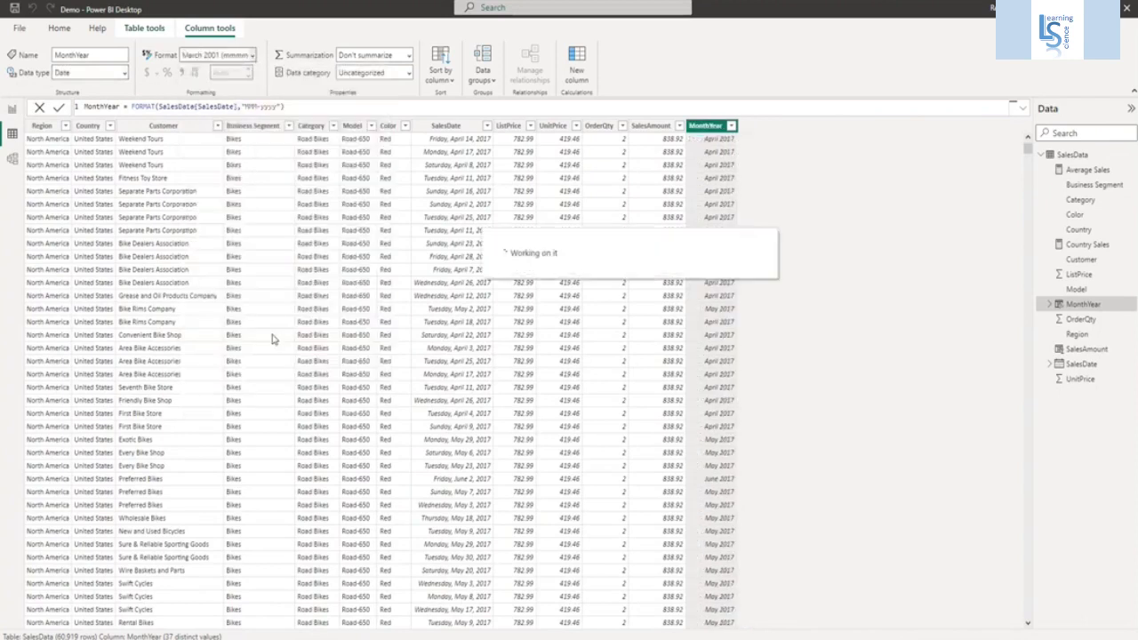
{"action": "left_click", "coordinate": [11, 109]}
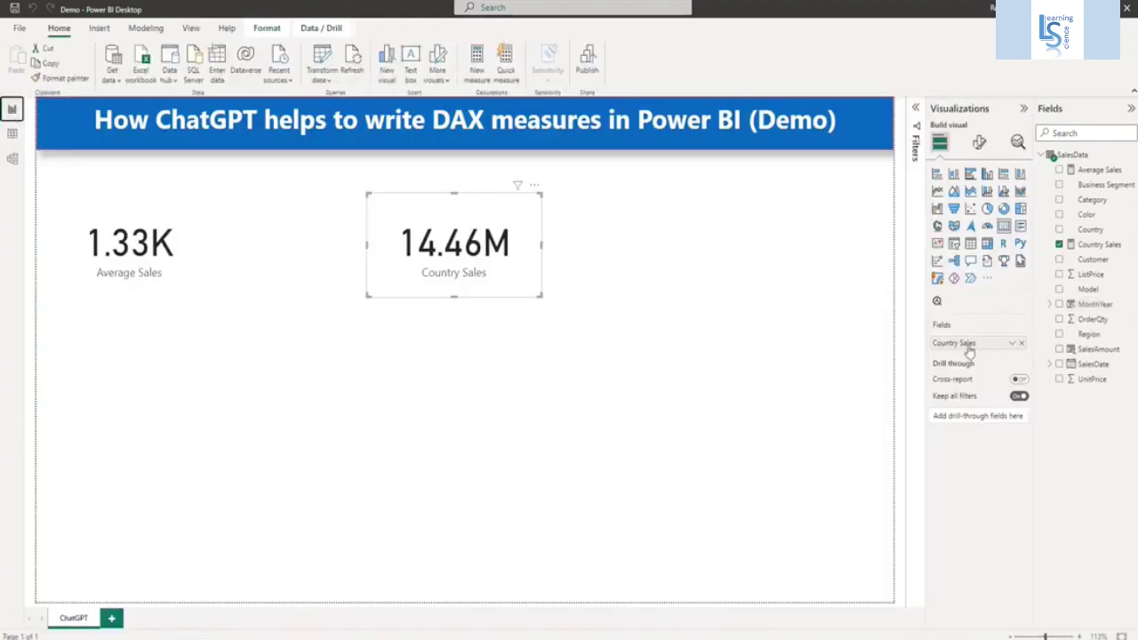
- Add a blank line chart and stretch it wide and tall below the two cards
{"action": "left_click", "coordinate": [937, 192]}
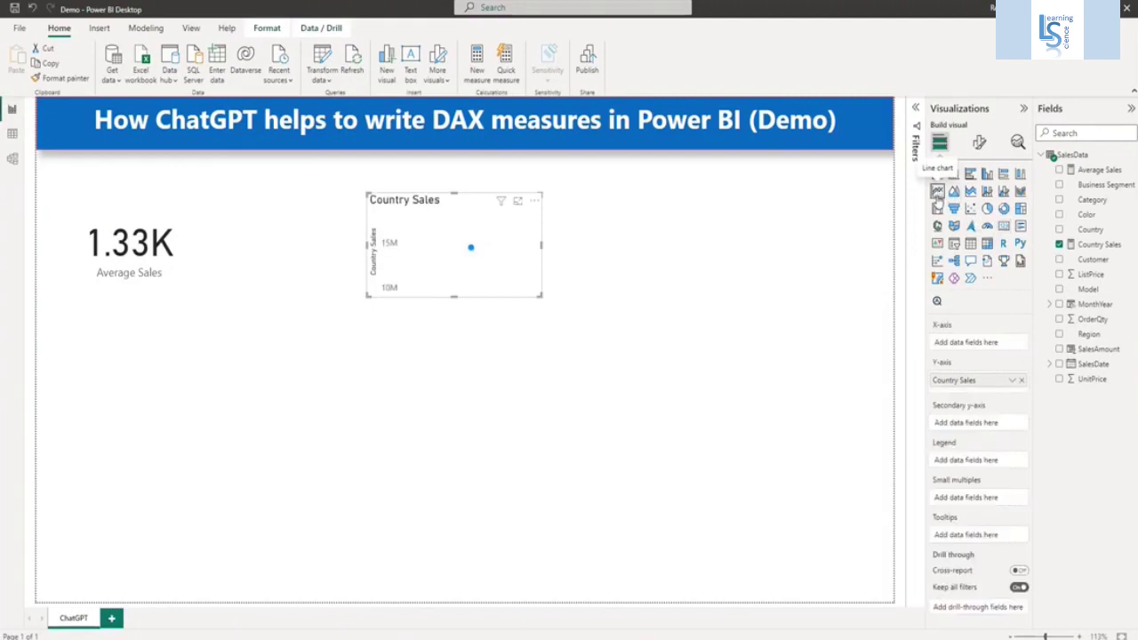
{"action": "key", "text": "ctrl+z"}
{"action": "left_click", "coordinate": [503, 488]}
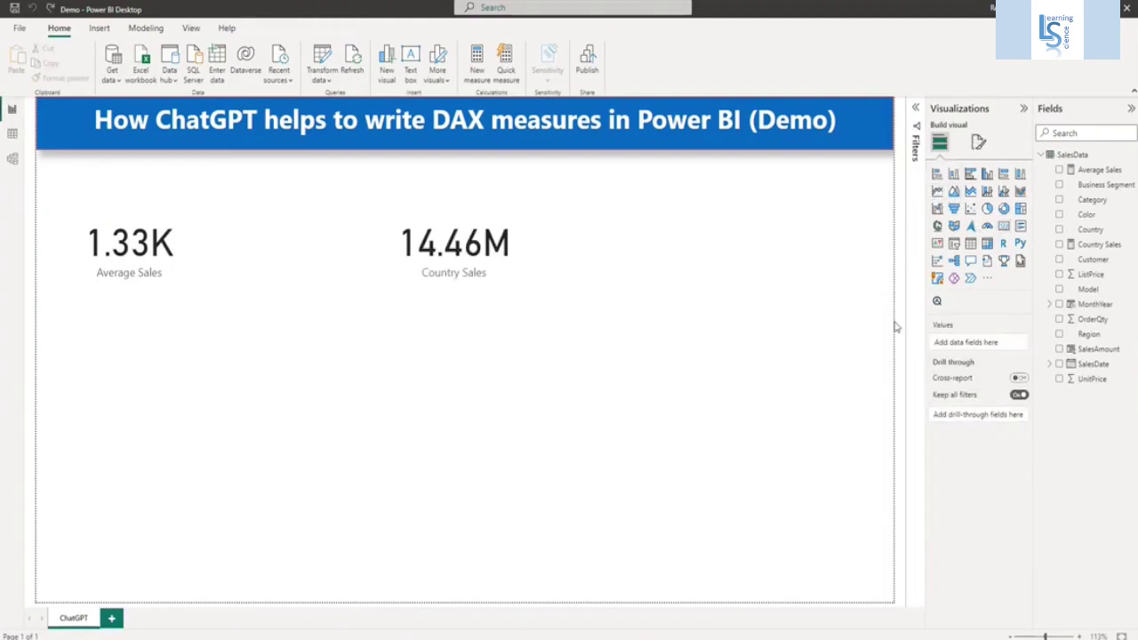
{"action": "left_click", "coordinate": [937, 193]}
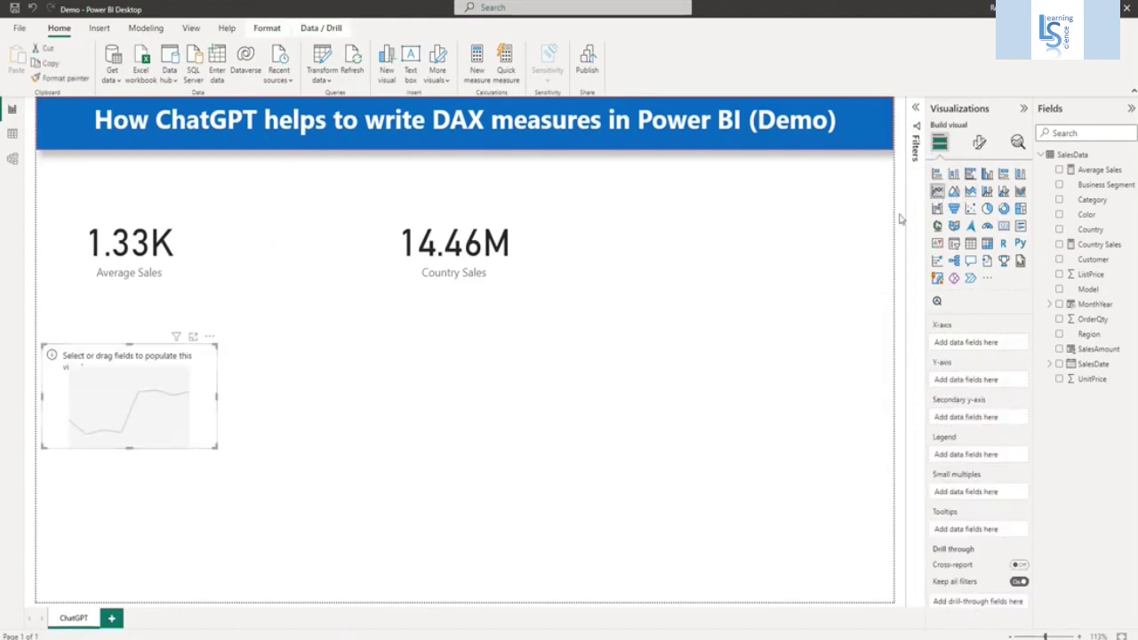
{"action": "left_click_drag", "start_coordinate": [217, 396], "coordinate": [885, 458]}
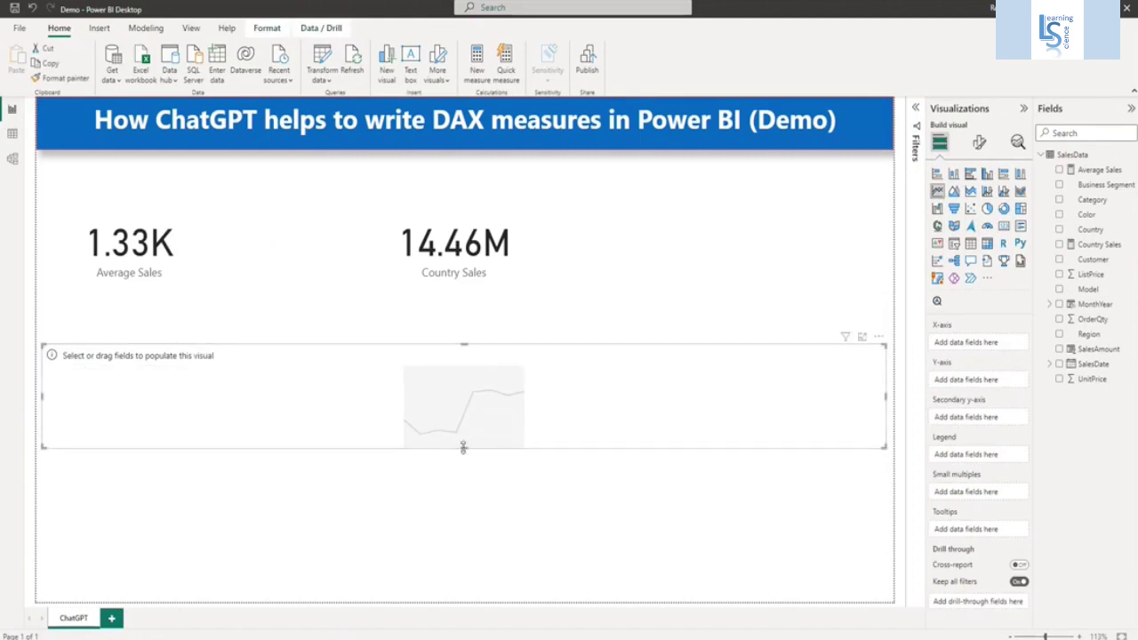
{"action": "left_click_drag", "start_coordinate": [463, 447], "coordinate": [463, 593]}
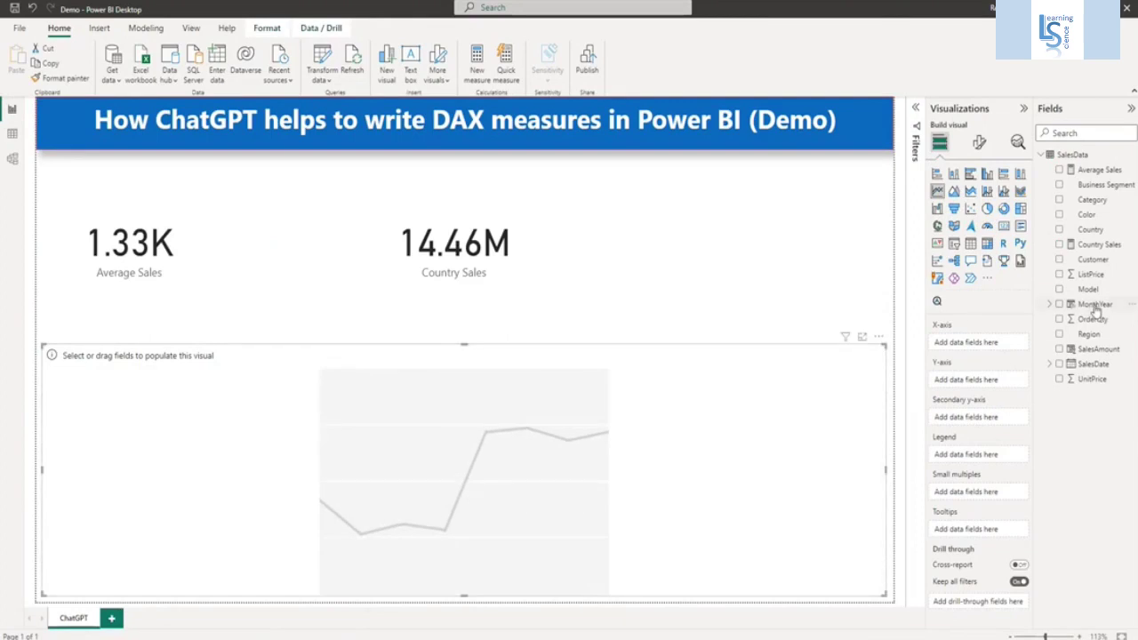
- Plot Average Sales by plain MonthYear on the line chart instead of the date hierarchy
{"action": "left_click_drag", "start_coordinate": [1094, 305], "coordinate": [967, 341]}
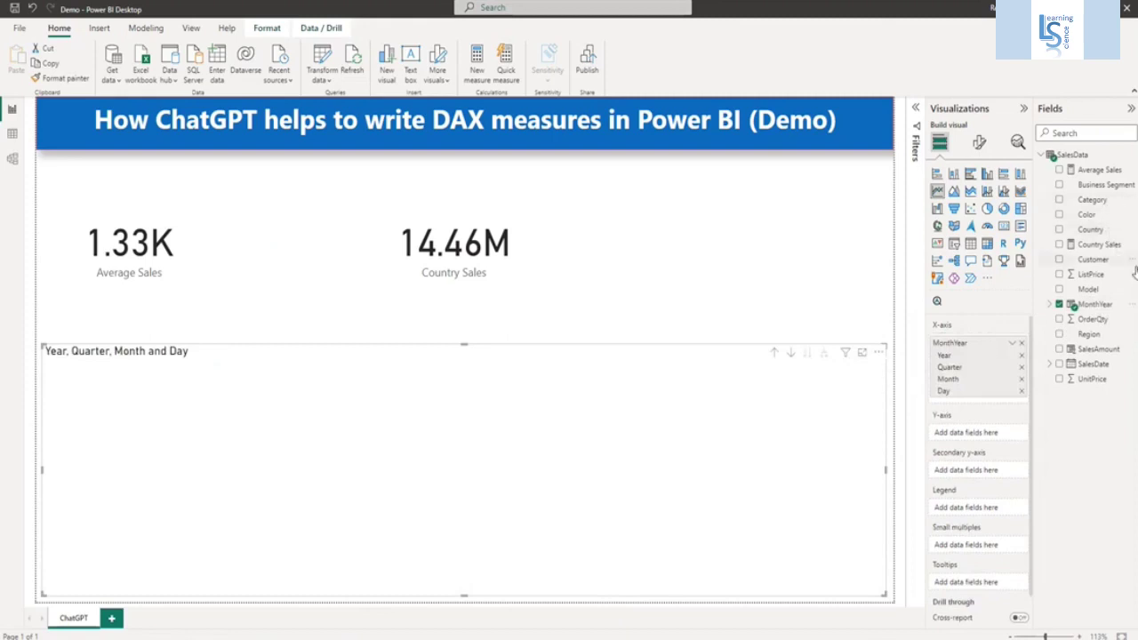
{"action": "left_click_drag", "start_coordinate": [1099, 170], "coordinate": [987, 437]}
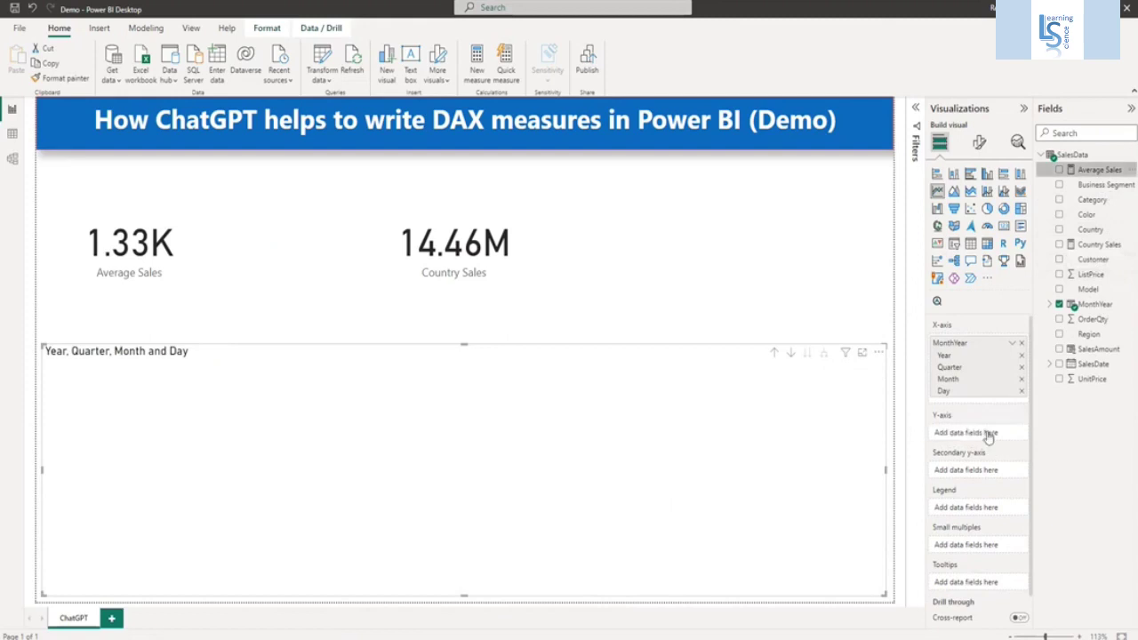
{"action": "left_click", "coordinate": [1012, 347]}
{"action": "left_click", "coordinate": [1054, 406]}
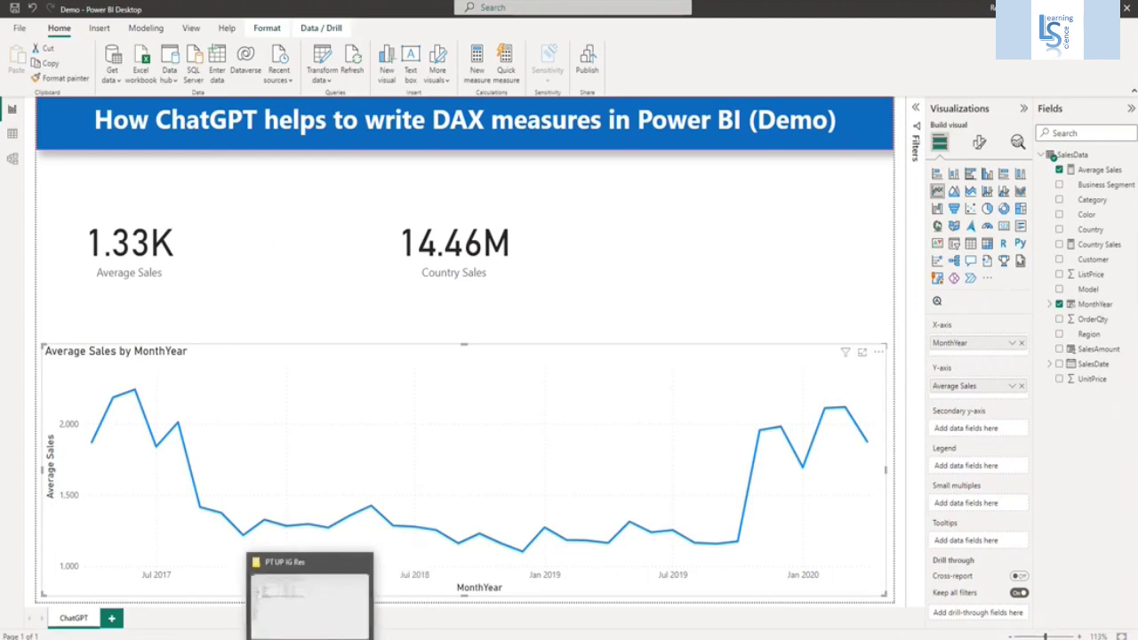
- Ask ChatGPT the earlier DAX prompt reworded to request only the Year from SalesDate
{"action": "mouse_move", "coordinate": [294, 638]}
{"action": "left_click", "coordinate": [294, 595]}
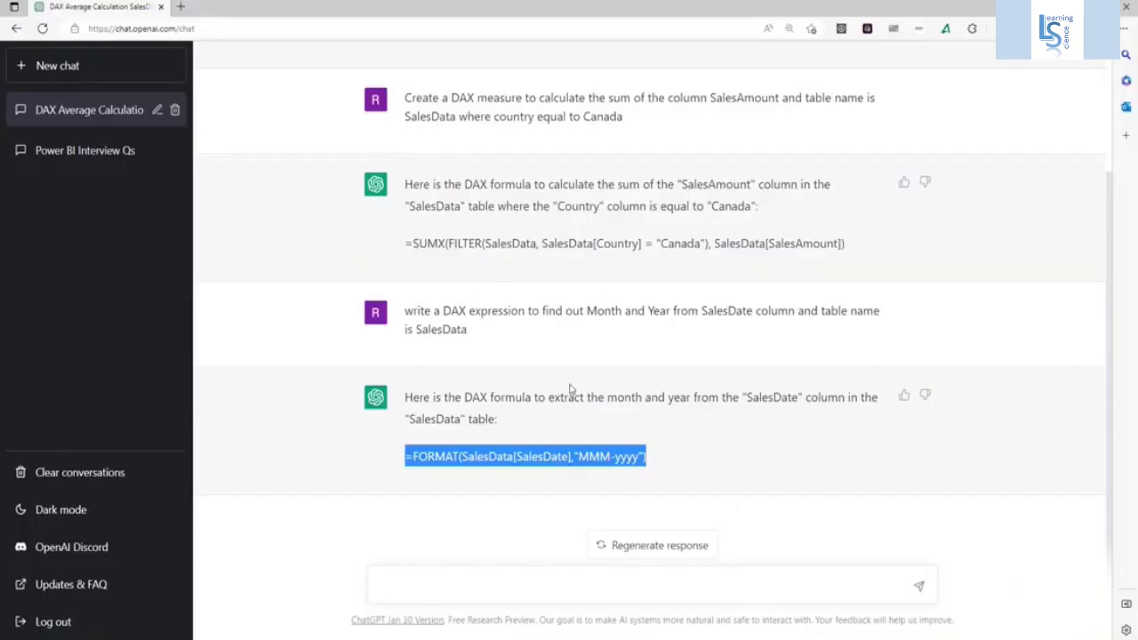
{"action": "left_click_drag", "start_coordinate": [404, 318], "coordinate": [508, 340]}
{"action": "key", "text": "ctrl+c"}
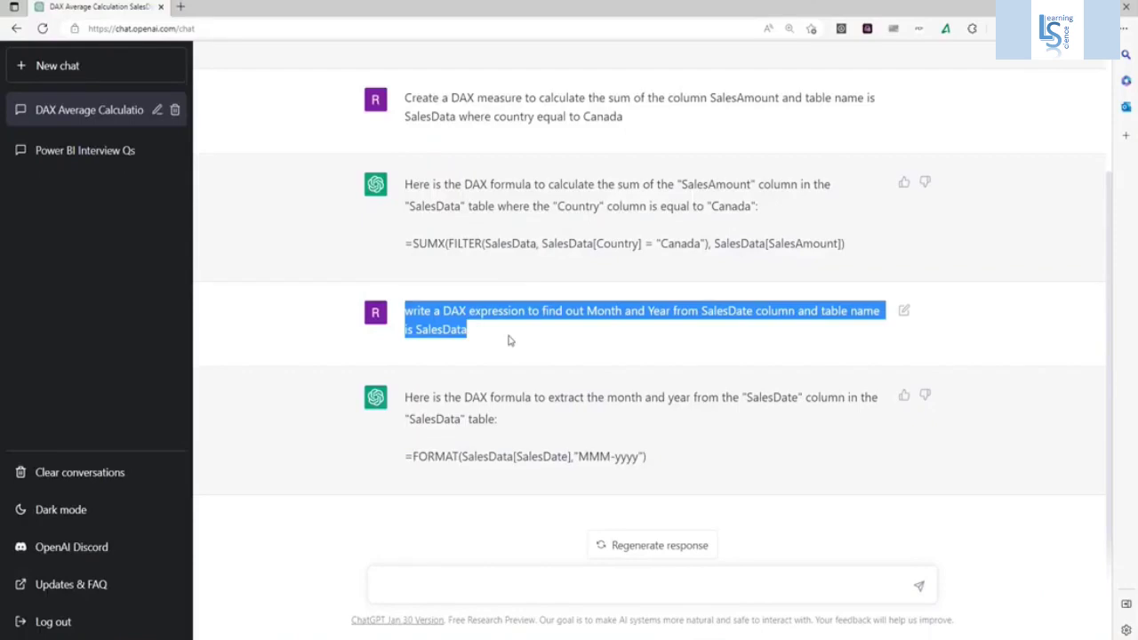
{"action": "left_click", "coordinate": [418, 580]}
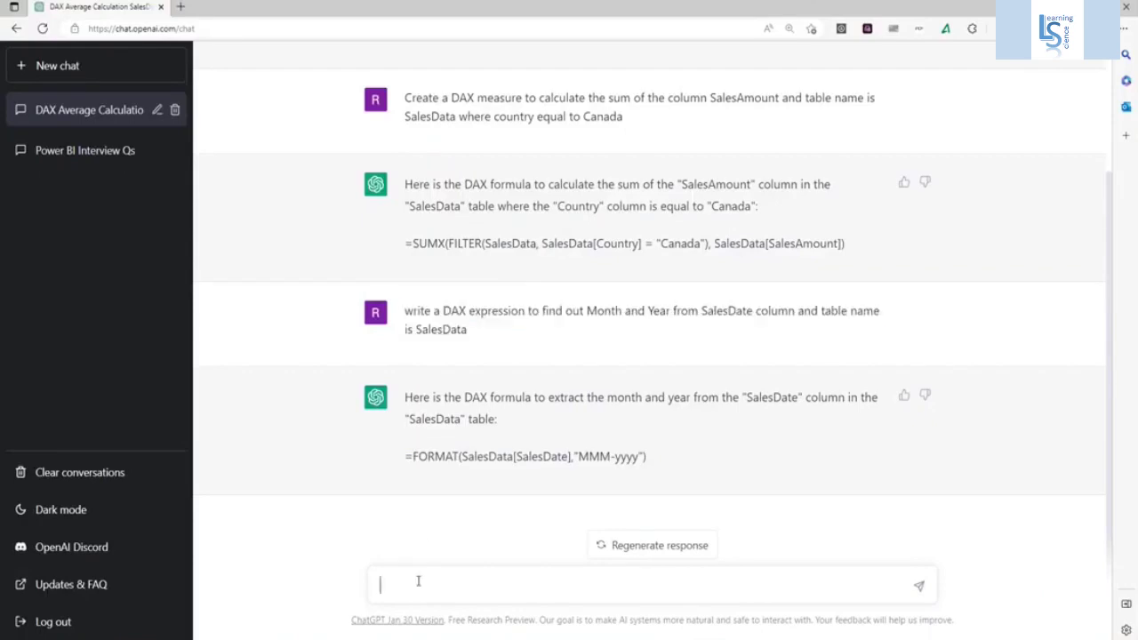
{"action": "key", "text": "ctrl+v"}
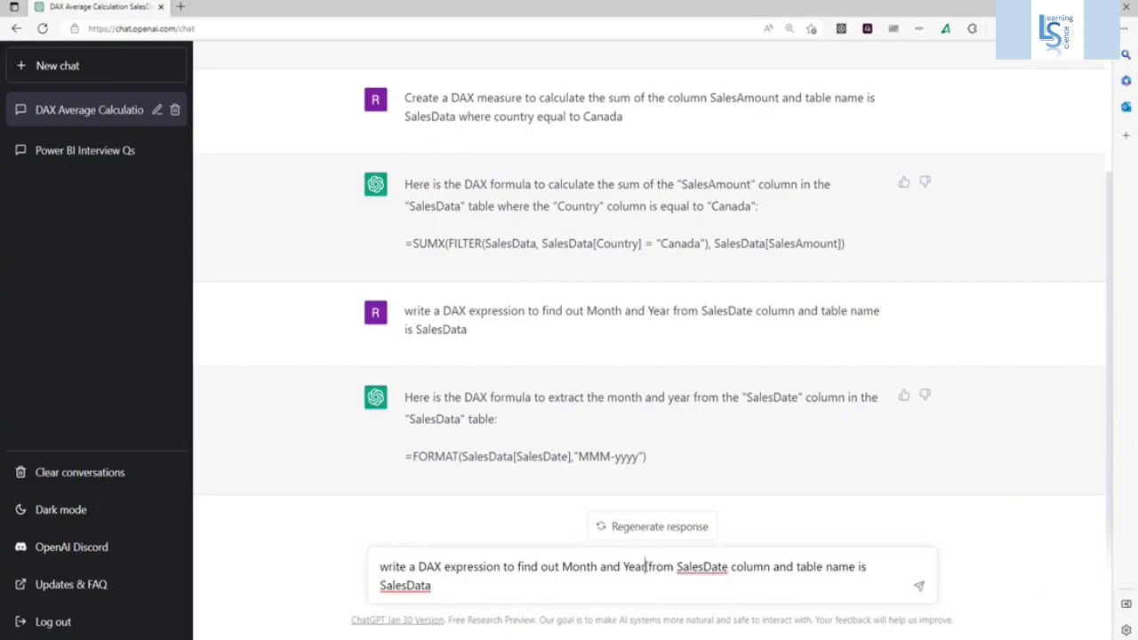
{"action": "left_click_drag", "start_coordinate": [621, 566], "coordinate": [561, 567]}
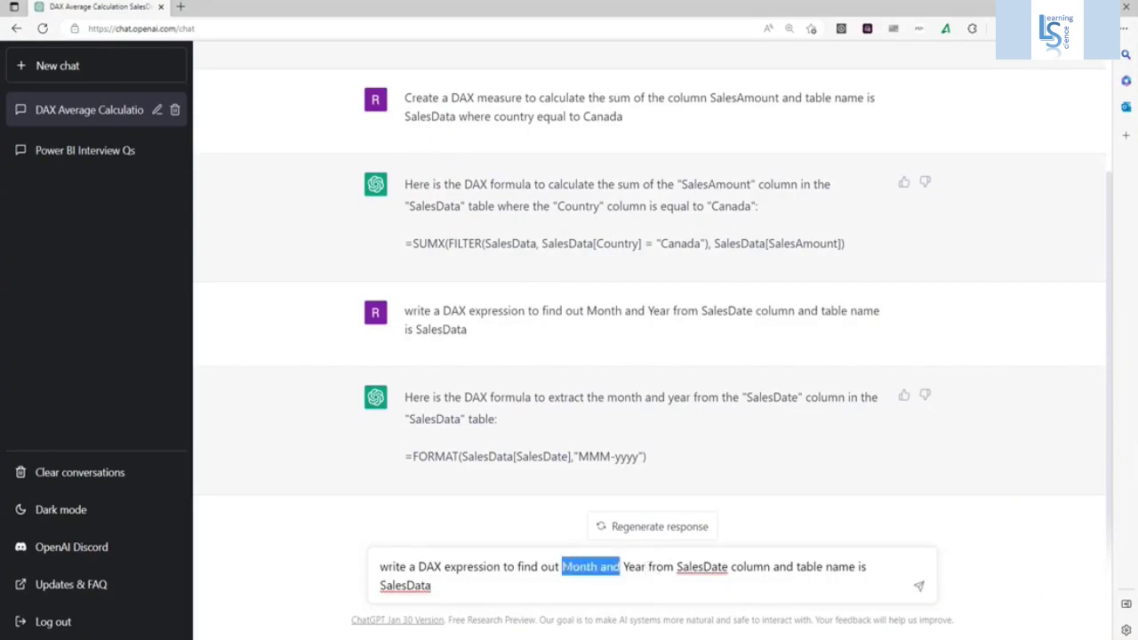
{"action": "key", "text": "BackSpace"}
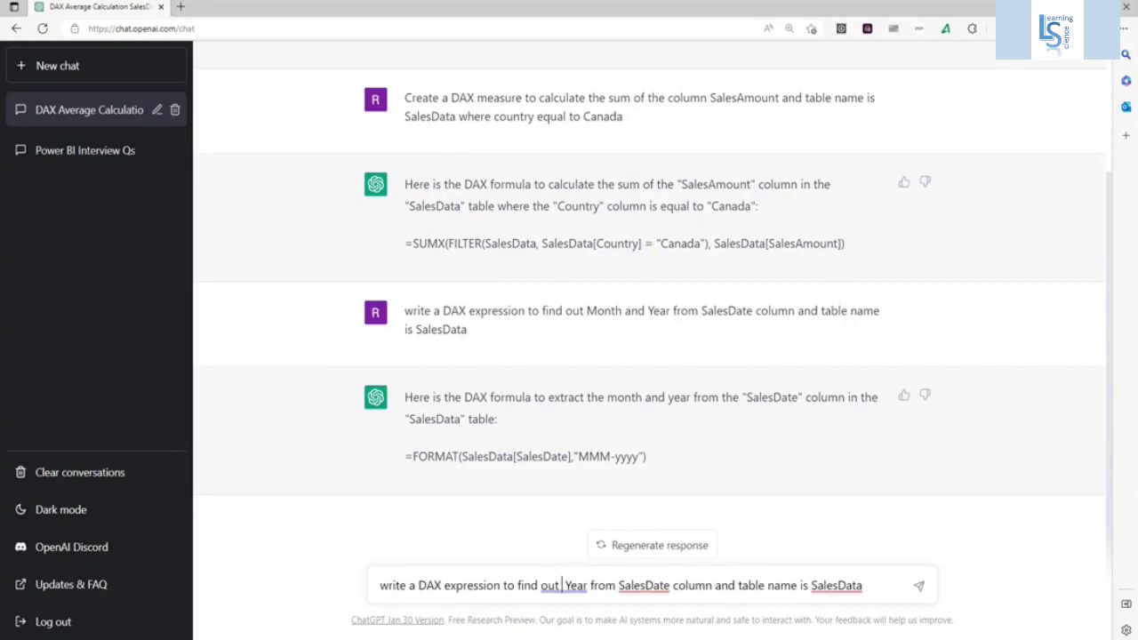
{"action": "key", "text": "Return"}
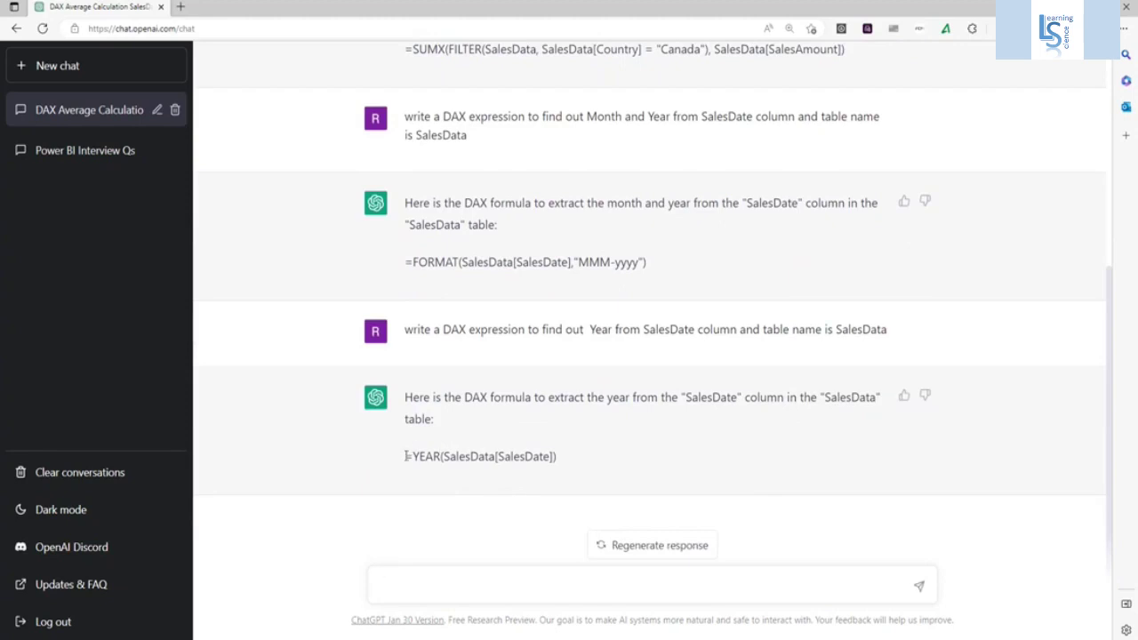
- Copy the =YEAR(SalesData[SalesDate]) formula from ChatGPT's reply back to Power BI
{"action": "left_click_drag", "start_coordinate": [405, 455], "coordinate": [418, 457]}
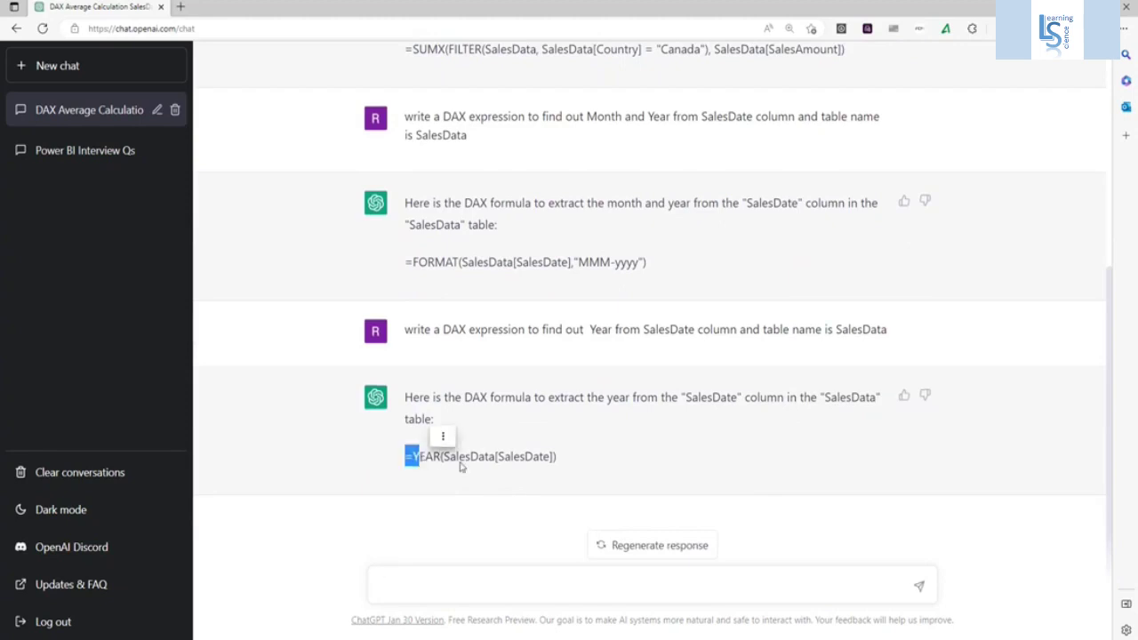
{"action": "left_click", "coordinate": [406, 456]}
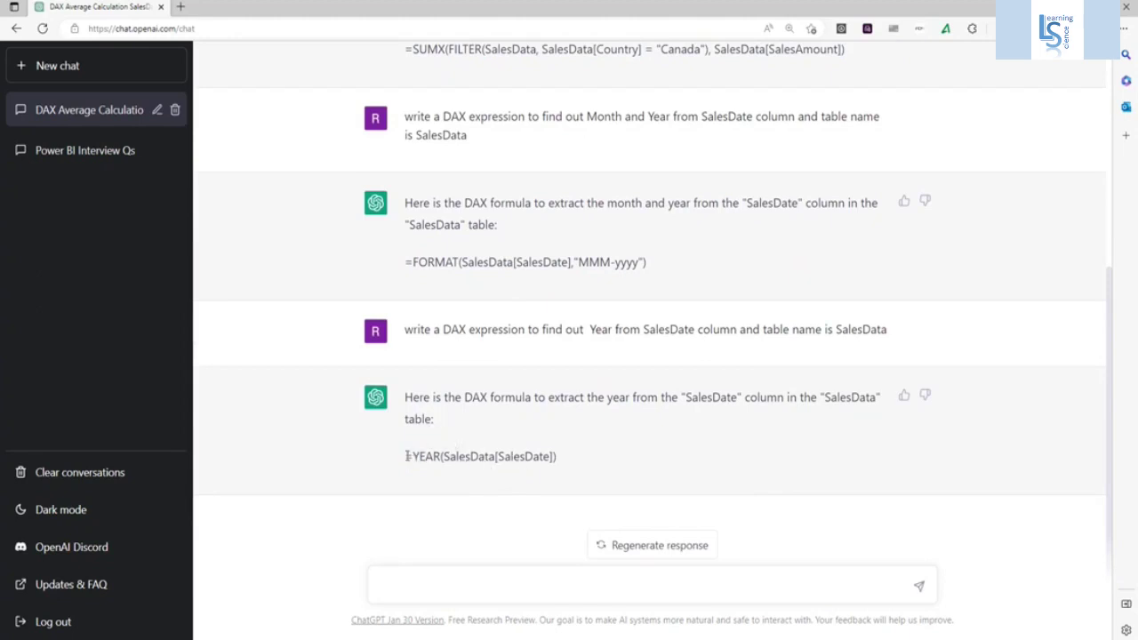
{"action": "left_click_drag", "start_coordinate": [407, 455], "coordinate": [614, 470]}
{"action": "key", "text": "ctrl+c"}
{"action": "key", "text": "alt+Tab"}
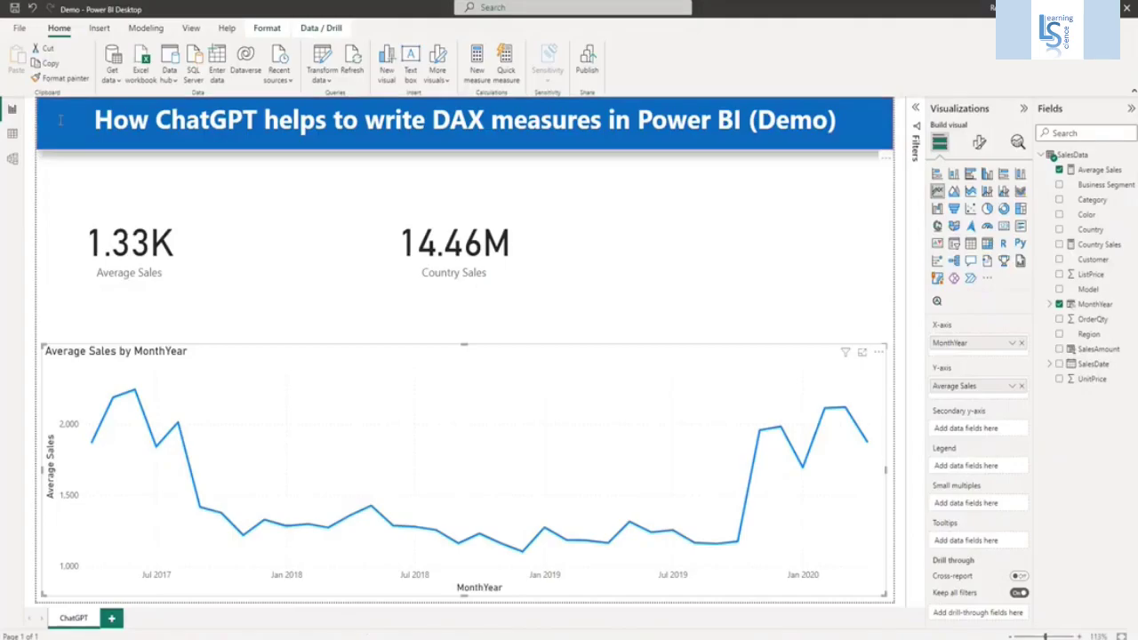
- Add a Year column to SalesData with the formula Year = YEAR(SalesData[SalesDate])
{"action": "left_click", "coordinate": [12, 133]}
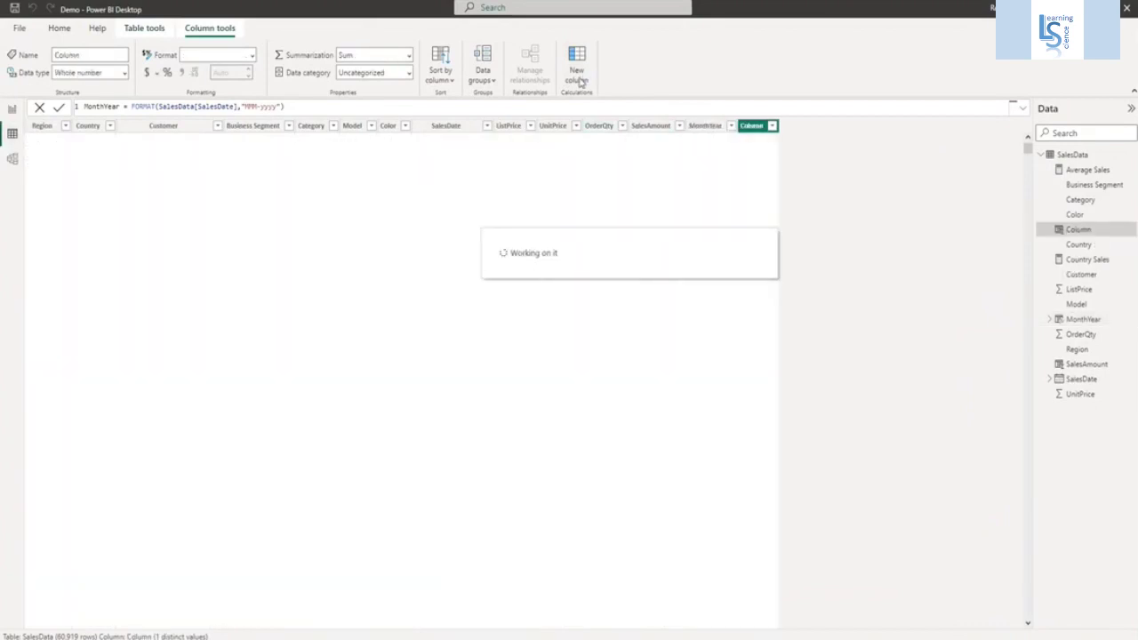
{"action": "left_click", "coordinate": [146, 108]}
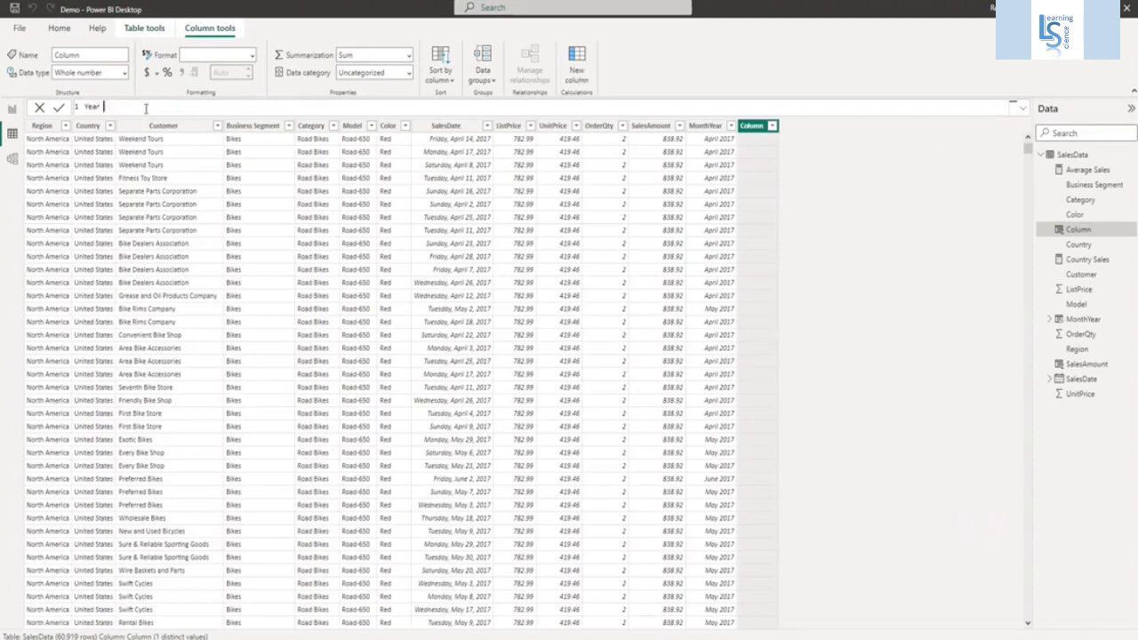
{"action": "key", "text": "ctrl+v"}
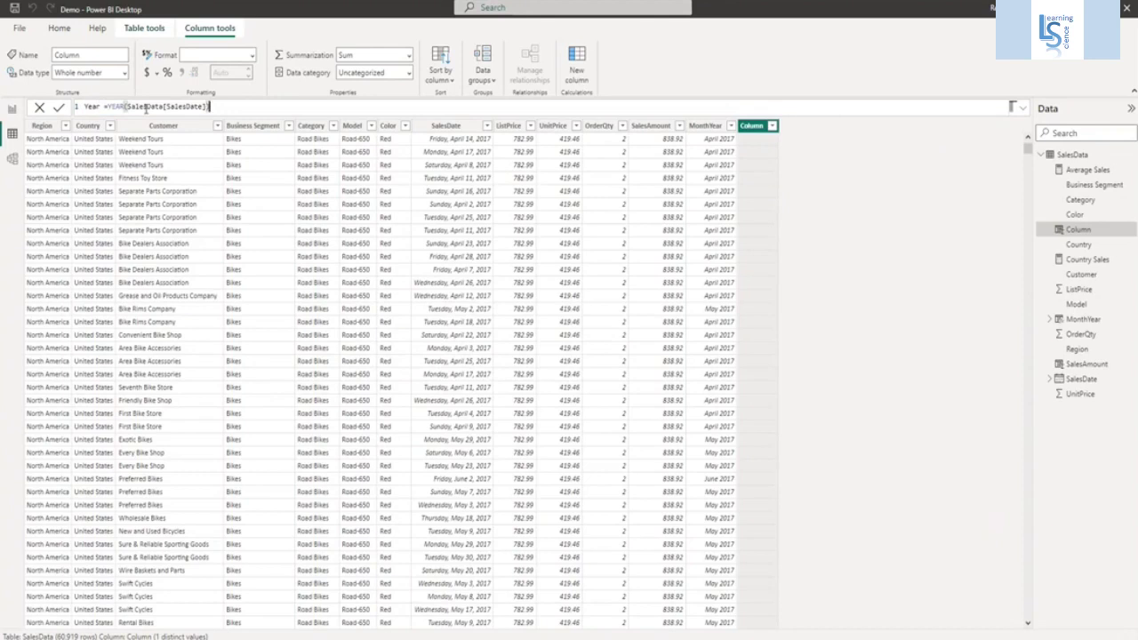
{"action": "key", "text": "Return"}
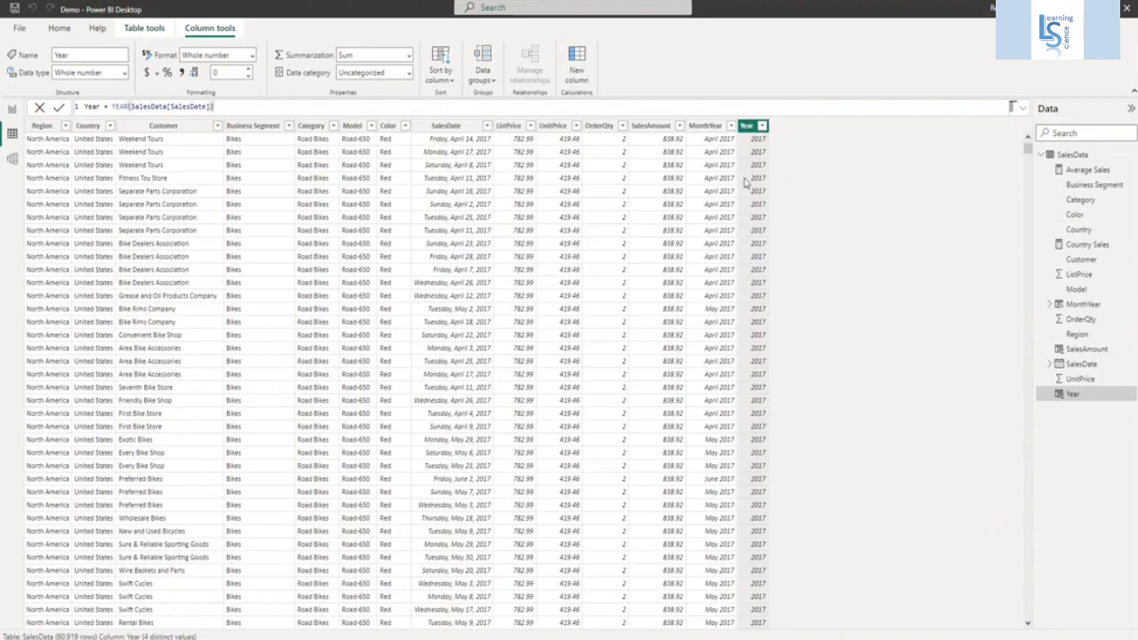
{"action": "left_click", "coordinate": [12, 109]}
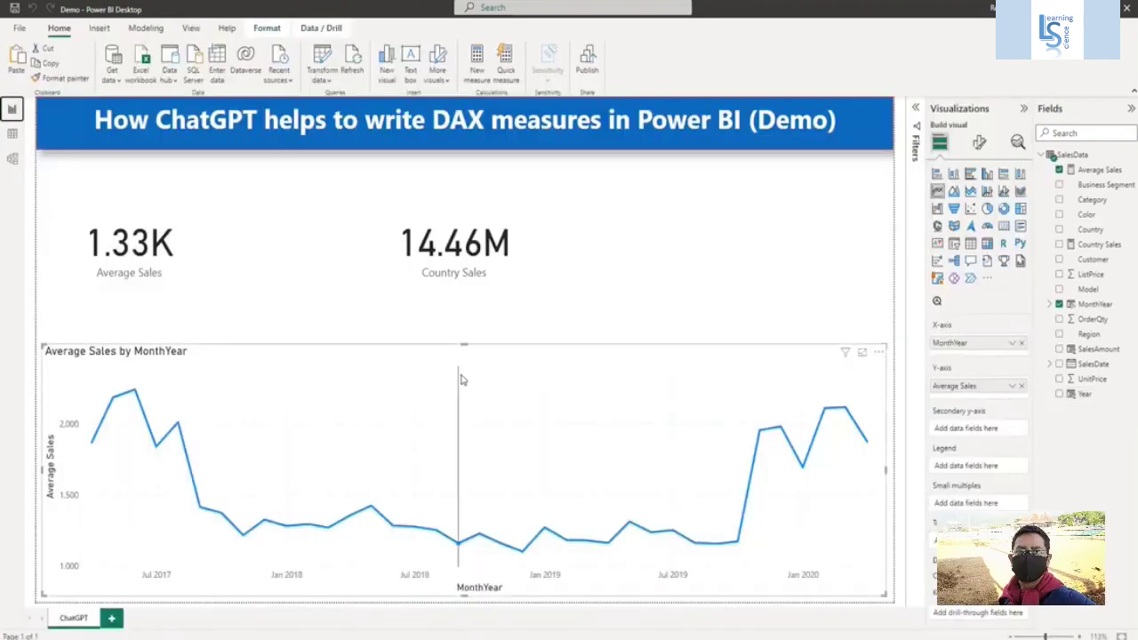
{"action": "mouse_move", "coordinate": [461, 380]}
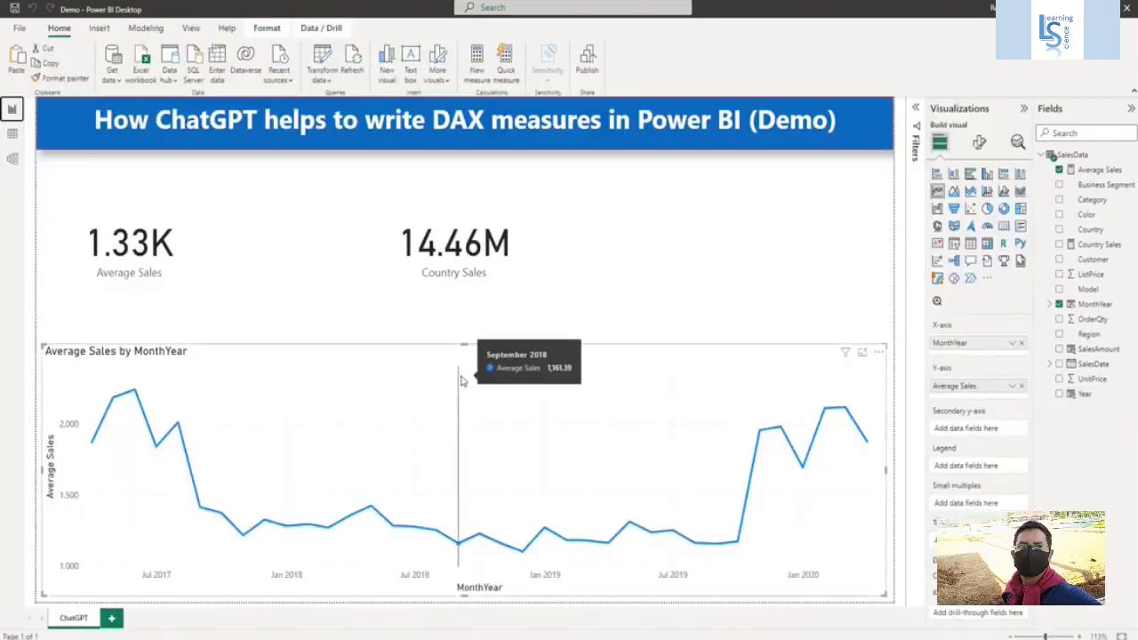